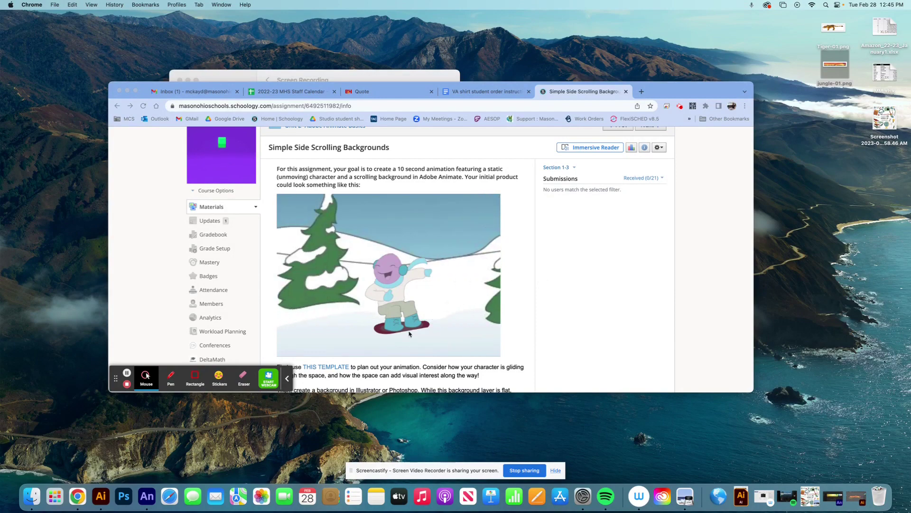
# Restore the minimized jungle.aic Illustrator window from the Dock.
pyautogui.click(856, 496)
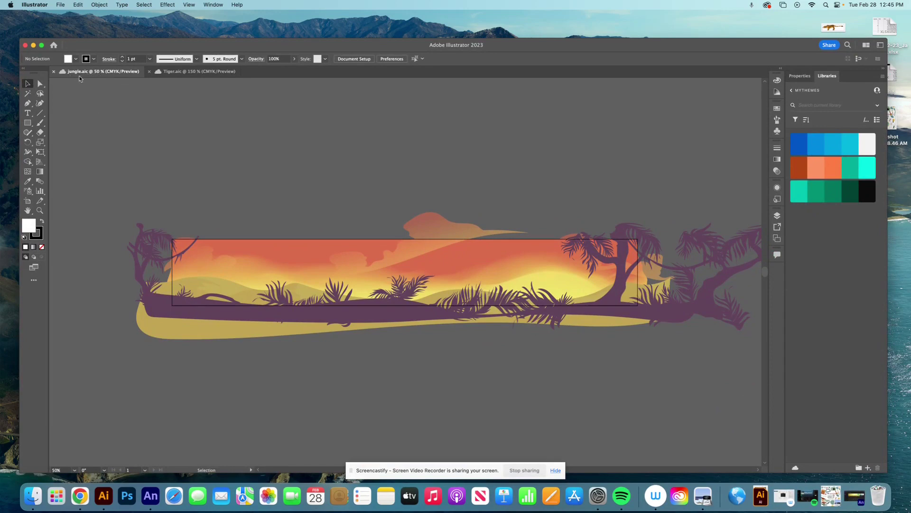
# In Tiger.aic's Layers panel, hide and reshow the head, near front leg and tail layers.
pyautogui.click(169, 72)
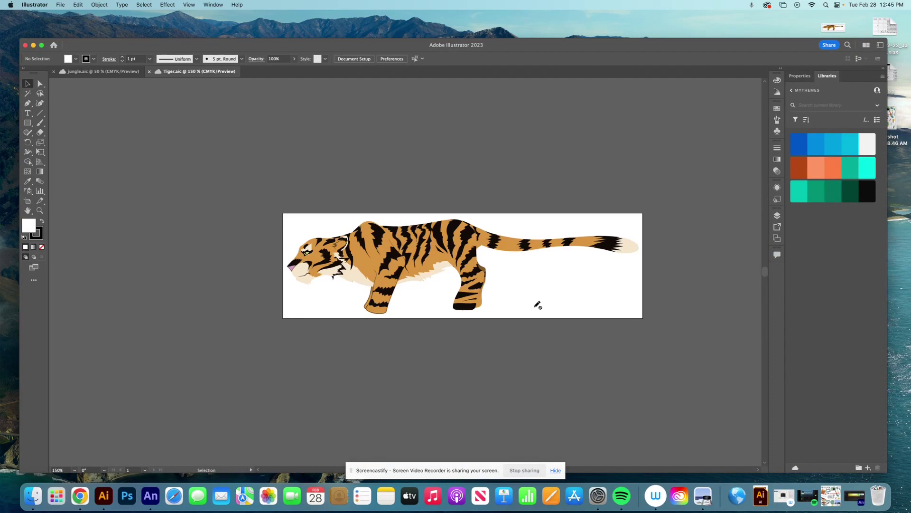
pyautogui.click(777, 216)
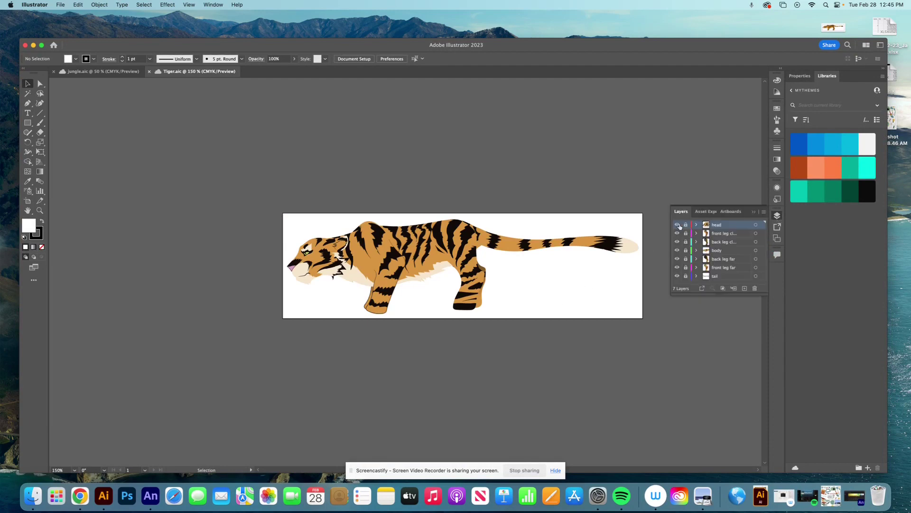
pyautogui.click(677, 226)
pyautogui.click(678, 226)
pyautogui.click(677, 226)
pyautogui.click(677, 226)
pyautogui.click(677, 233)
pyautogui.click(678, 233)
pyautogui.click(677, 277)
pyautogui.click(677, 277)
pyautogui.click(677, 277)
pyautogui.click(677, 276)
# In jungle.aic, toggle the foreground palm and middleground layers off and on, leaving all visible.
pyautogui.click(82, 70)
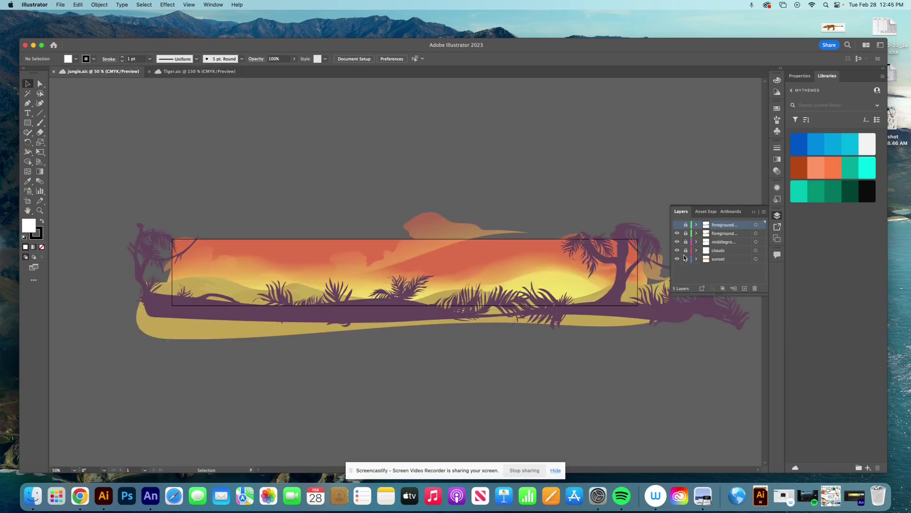
pyautogui.click(677, 233)
pyautogui.click(676, 234)
pyautogui.click(677, 233)
pyautogui.click(677, 242)
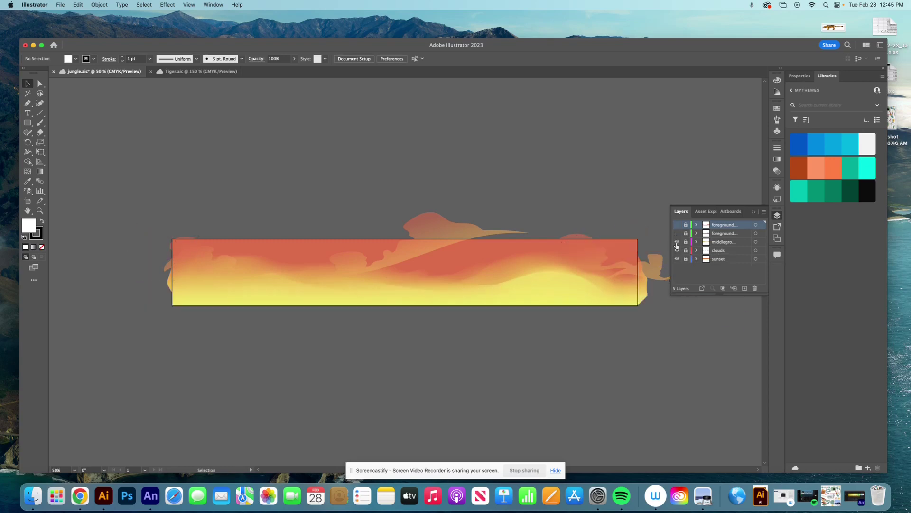
pyautogui.click(677, 243)
pyautogui.click(677, 233)
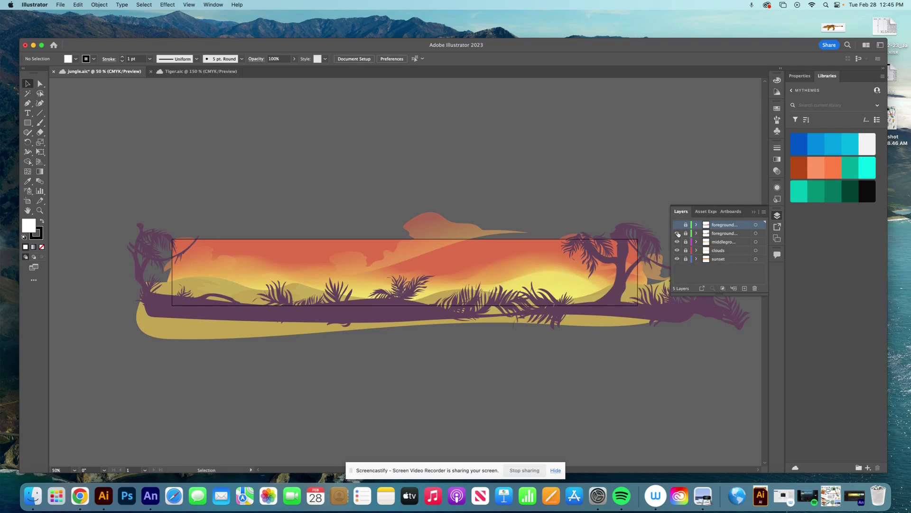
pyautogui.click(756, 211)
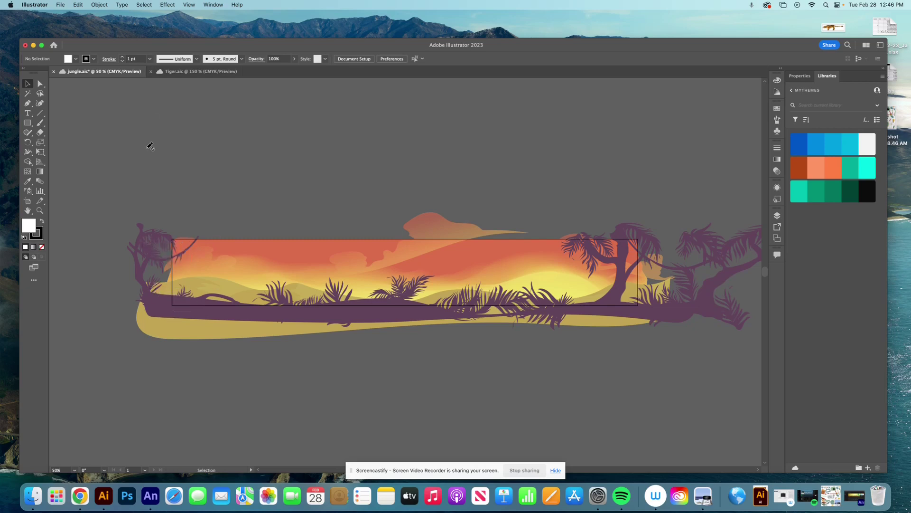
# Export the jungle artboard as a 300 ppi PNG, overwriting jungle-01.png on the Desktop.
pyautogui.click(60, 5)
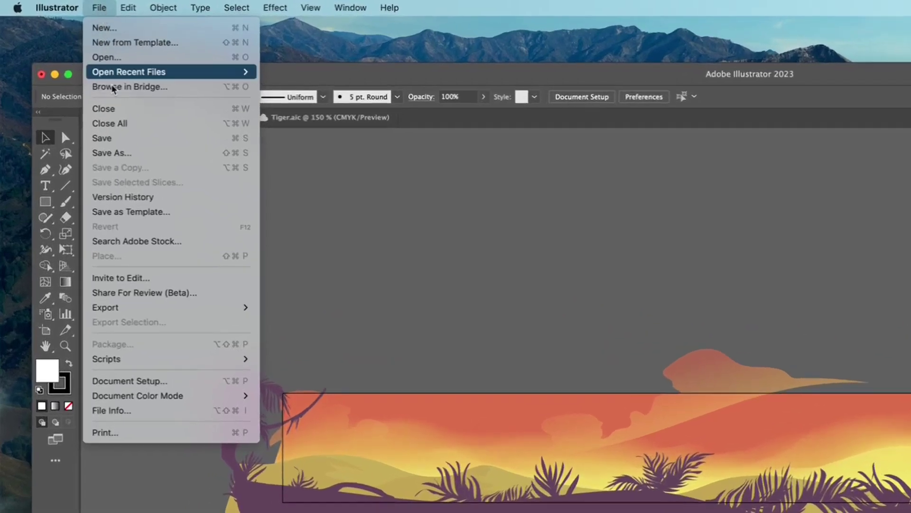
pyautogui.moveTo(216, 308)
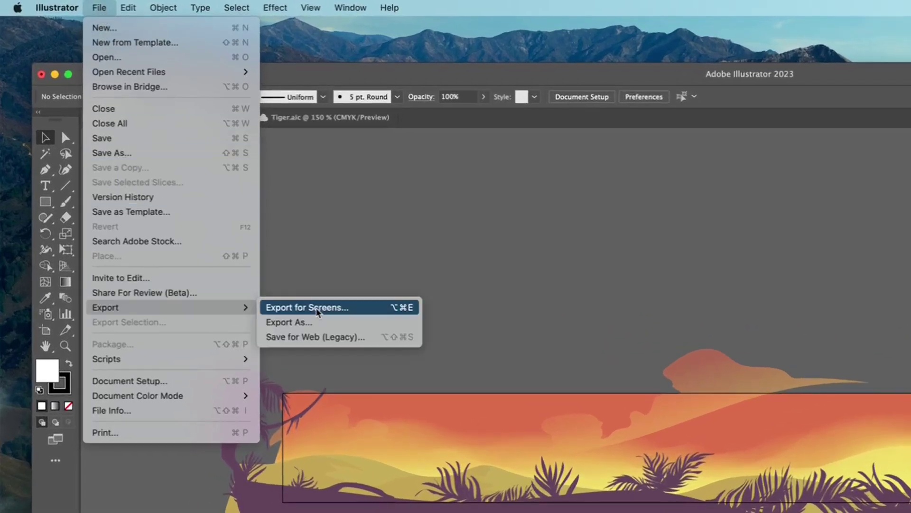
pyautogui.click(321, 325)
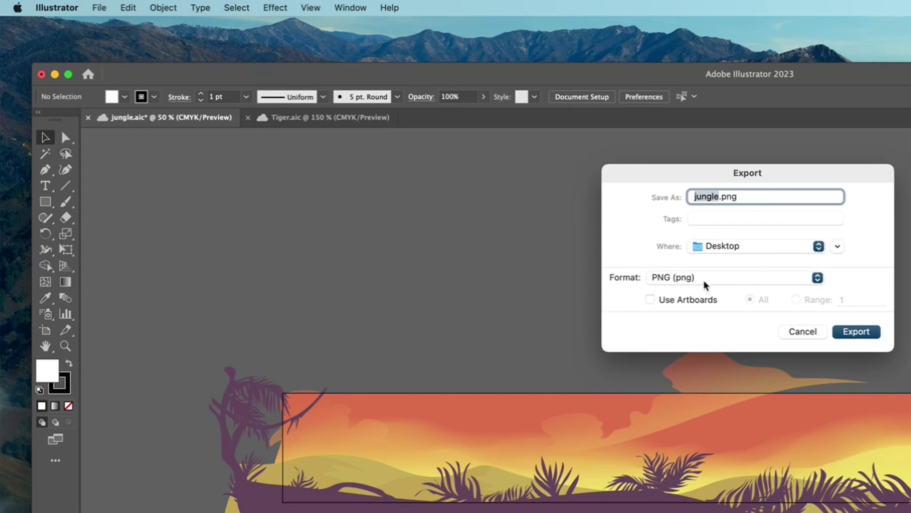
pyautogui.click(651, 302)
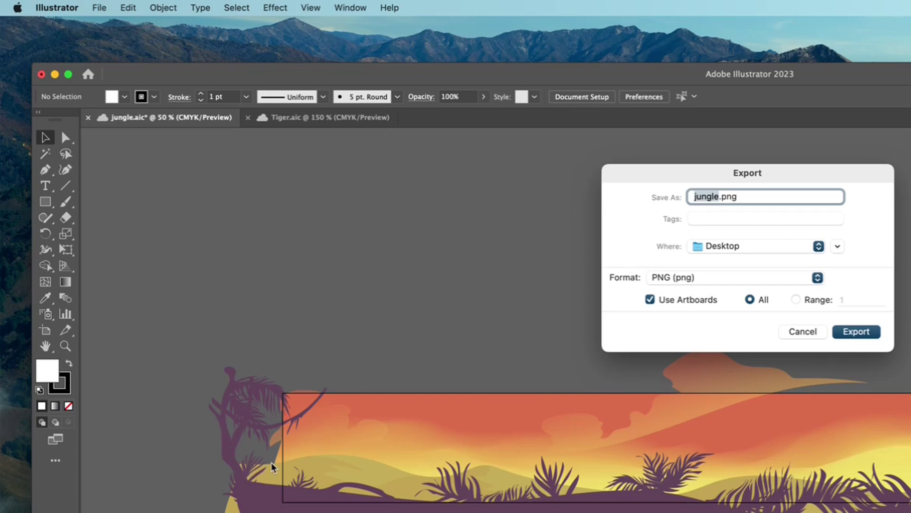
pyautogui.click(867, 333)
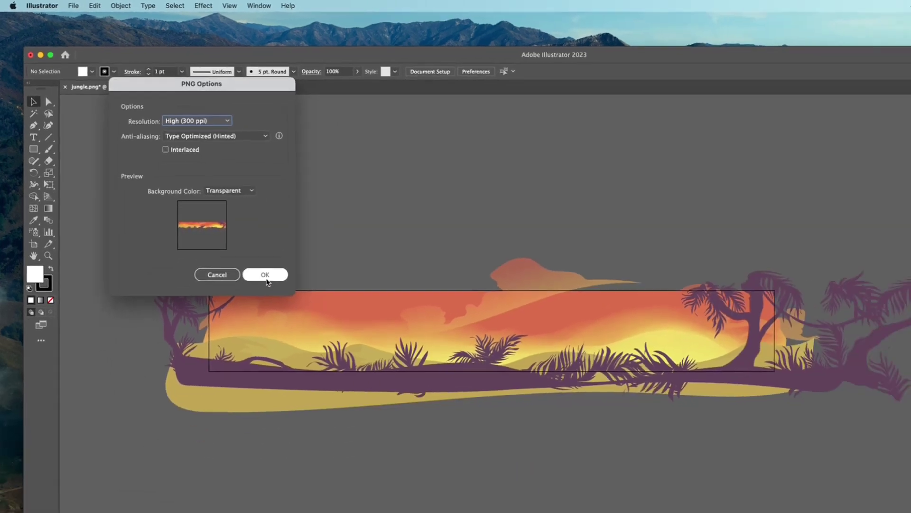
pyautogui.click(359, 371)
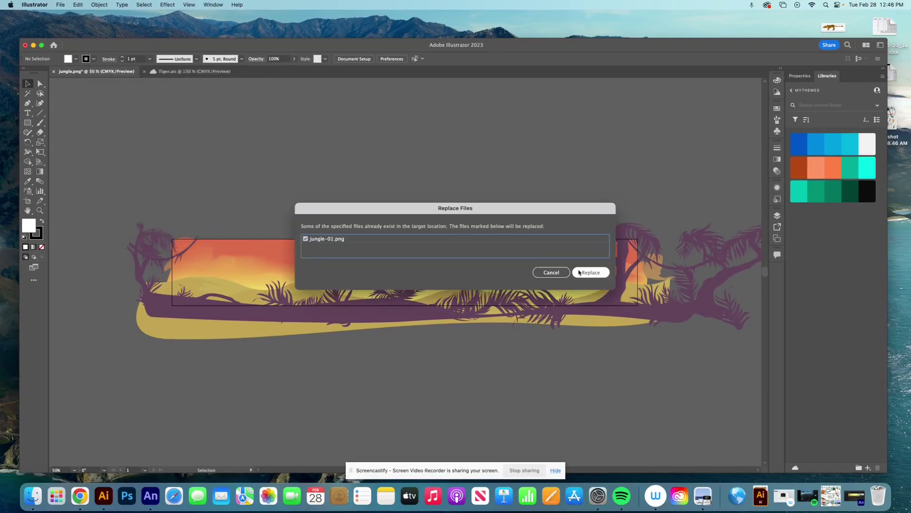
pyautogui.click(590, 274)
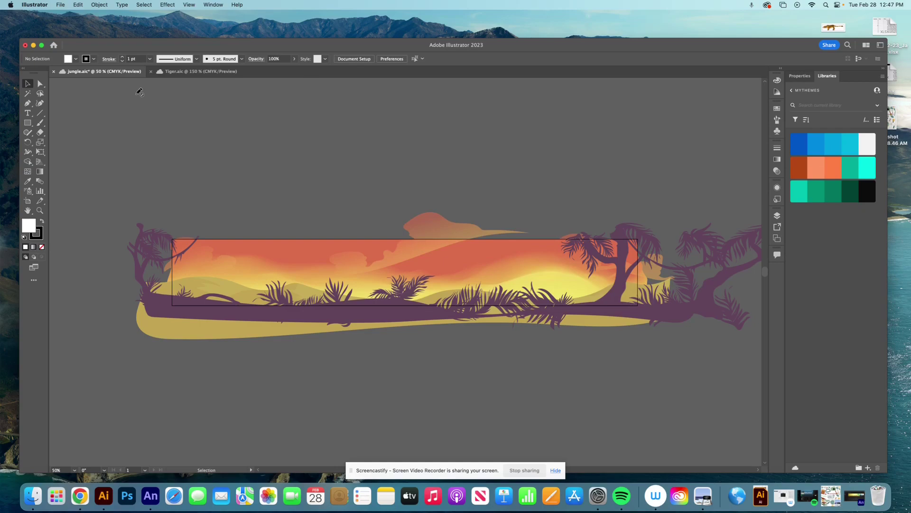
# Minimize Illustrator and check jungle-01.png and Tiger-01.png on the desktop.
pyautogui.click(34, 45)
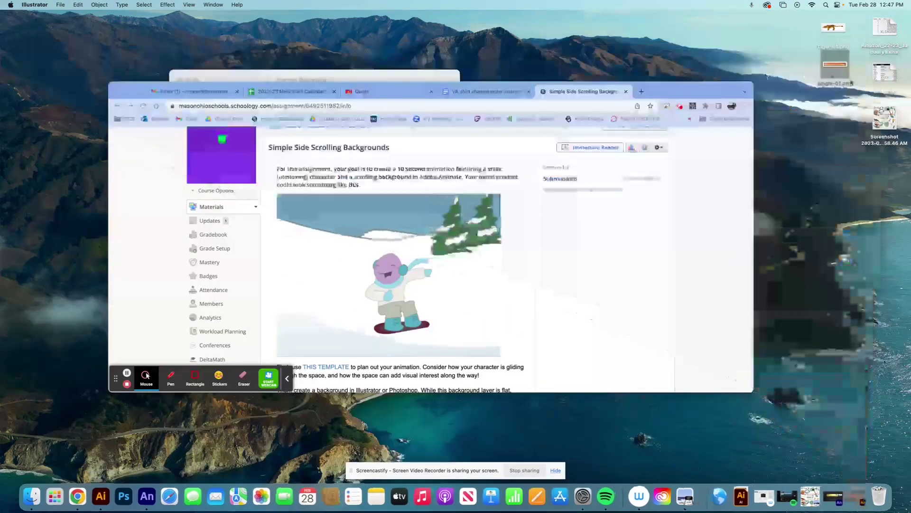
pyautogui.click(831, 76)
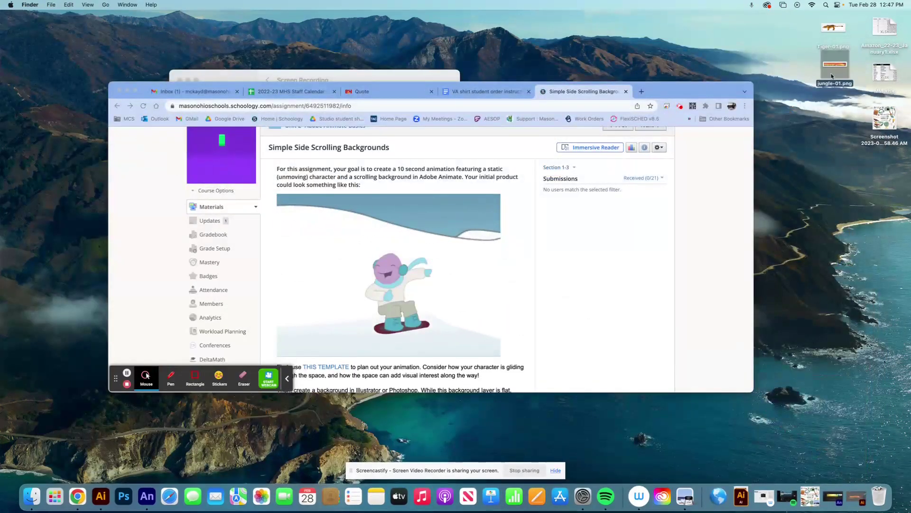
pyautogui.click(828, 45)
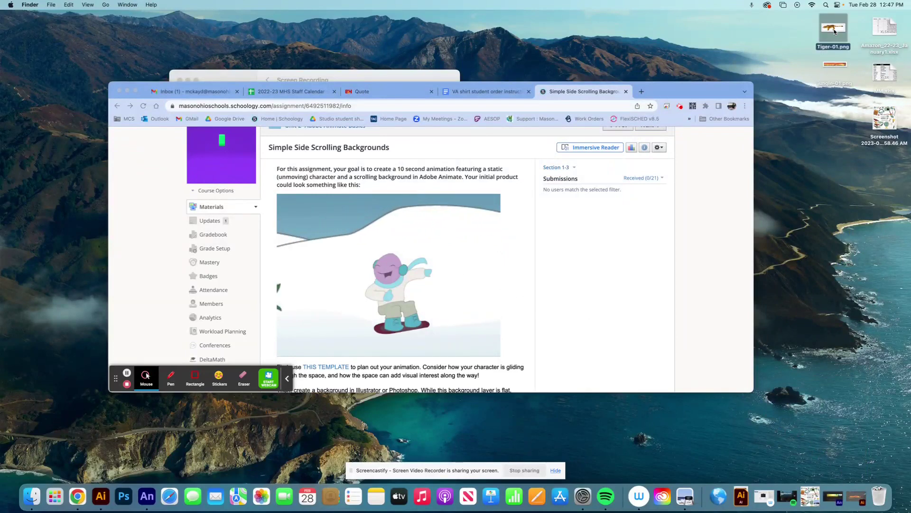
# Launch Adobe Animate from the Dock and glance at its File menu.
pyautogui.click(147, 496)
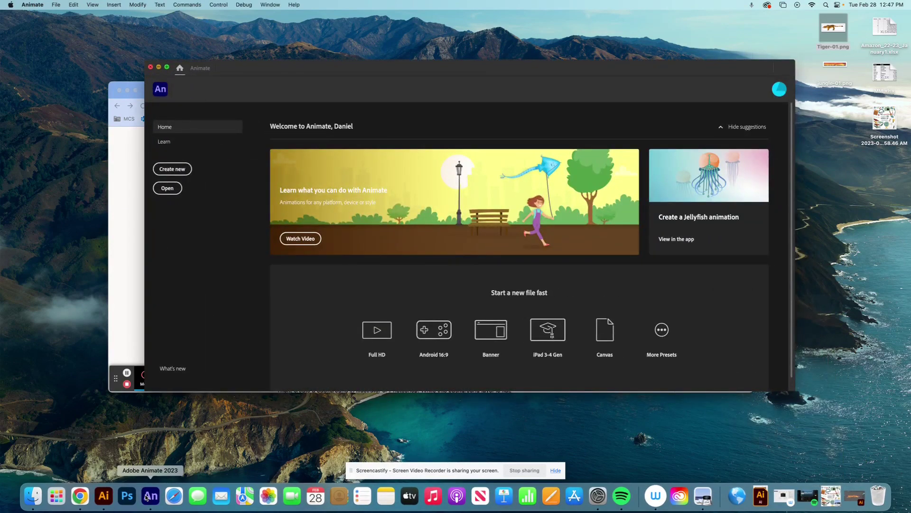
pyautogui.click(57, 5)
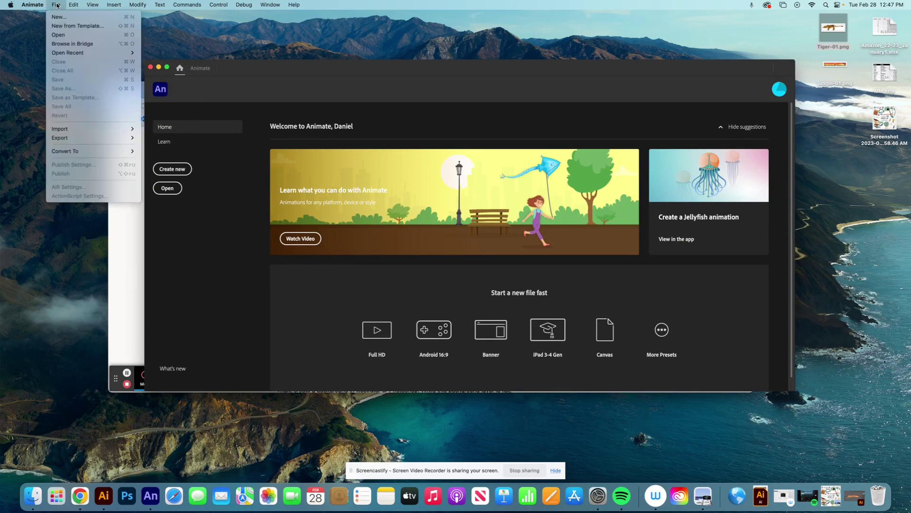
pyautogui.click(67, 17)
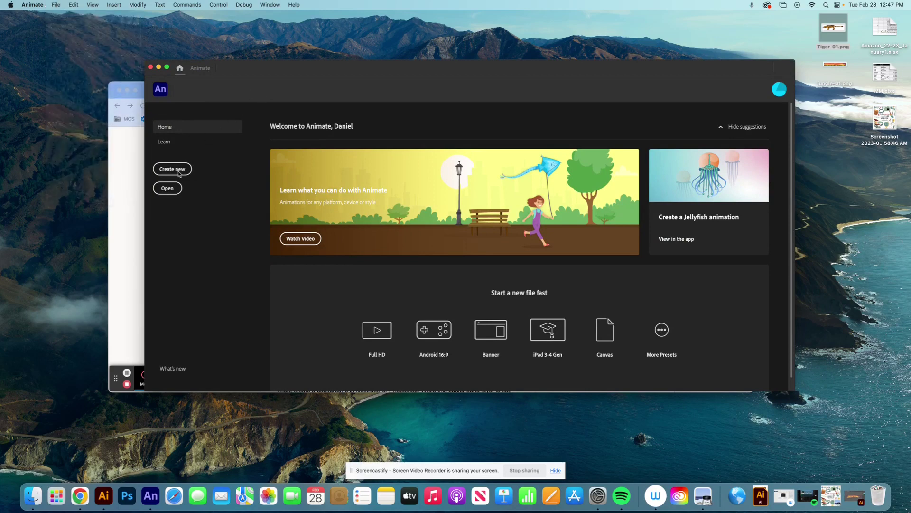
# Start a new document from the Standard preset with width 550, height 400 and 24 fps.
pyautogui.click(179, 174)
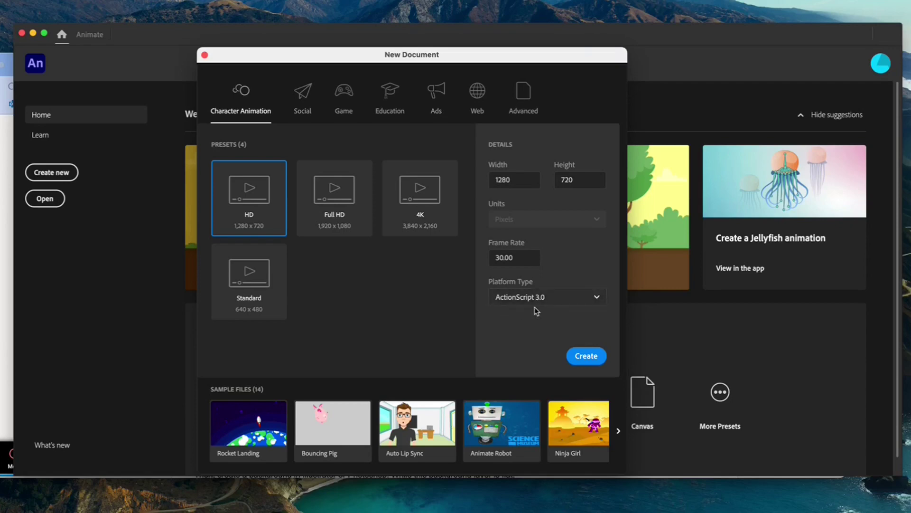
pyautogui.click(525, 259)
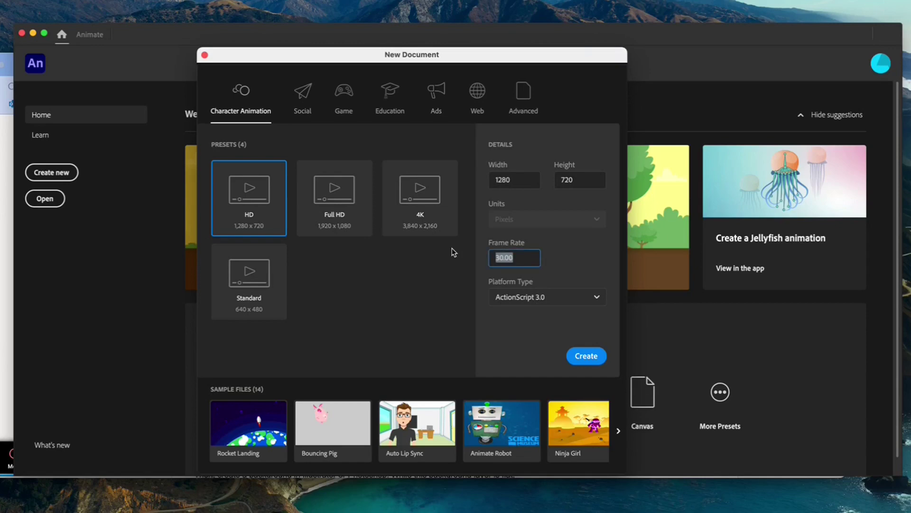
pyautogui.write('24')
pyautogui.click(265, 290)
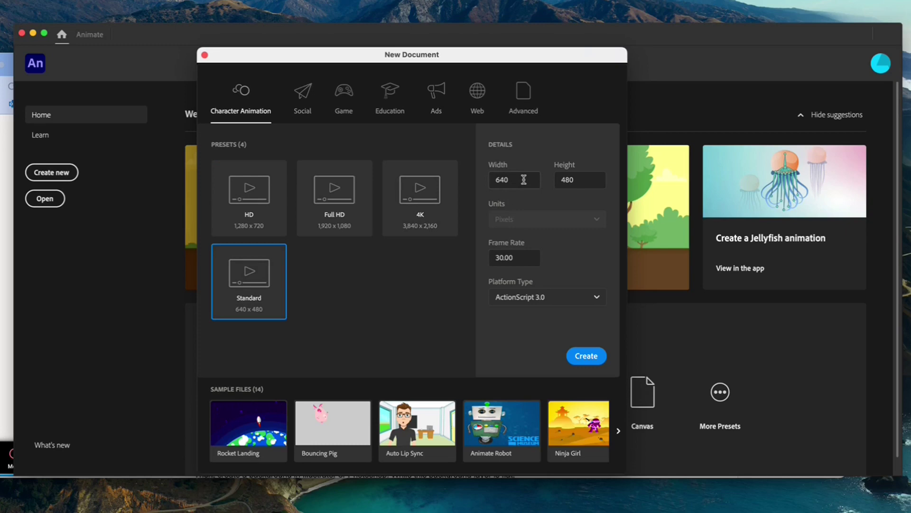
pyautogui.click(523, 180)
pyautogui.write('550')
pyautogui.click(577, 179)
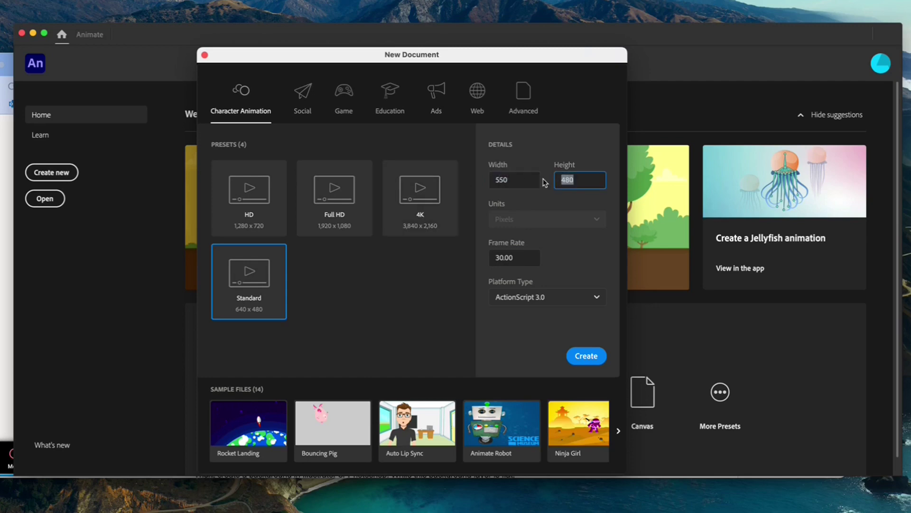
pyautogui.write('400')
pyautogui.click(522, 258)
pyautogui.moveTo(518, 258); pyautogui.dragTo(487, 258)
pyautogui.write('24')
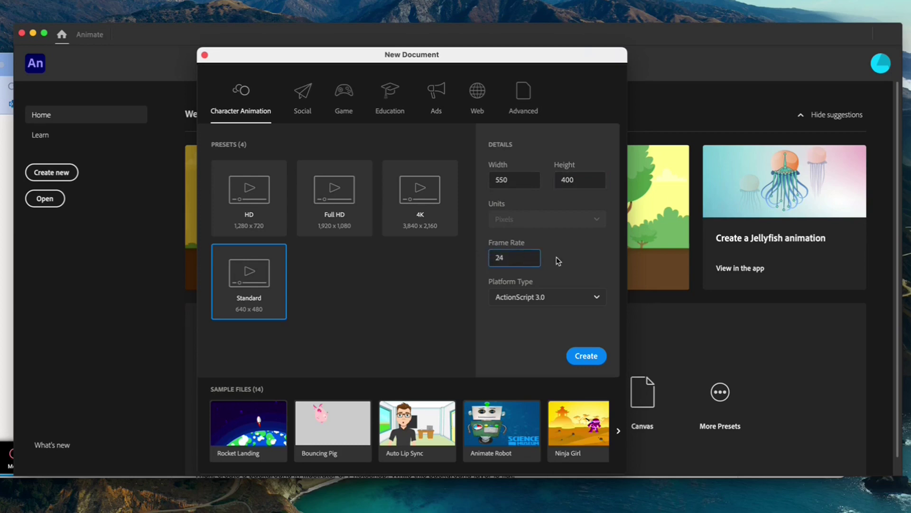
pyautogui.click(558, 260)
# Confirm the New Document dialog to open the blank 550 × 400, 24 fps Untitled-1 document.
pyautogui.click(586, 355)
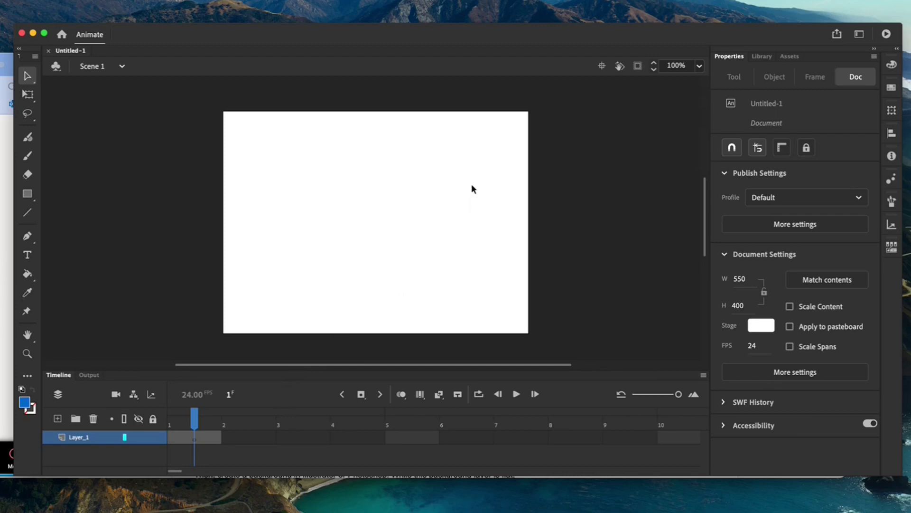
pyautogui.scroll(-2, 471, 187)
pyautogui.scroll(-2, 471, 188)
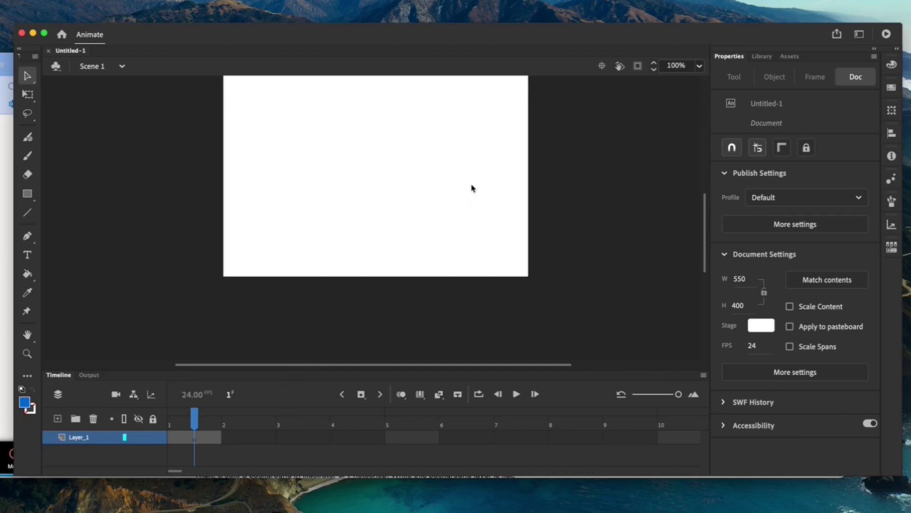
# Drag Tiger-01.png and jungle-01.png from the desktop into the Library panel.
pyautogui.click(761, 56)
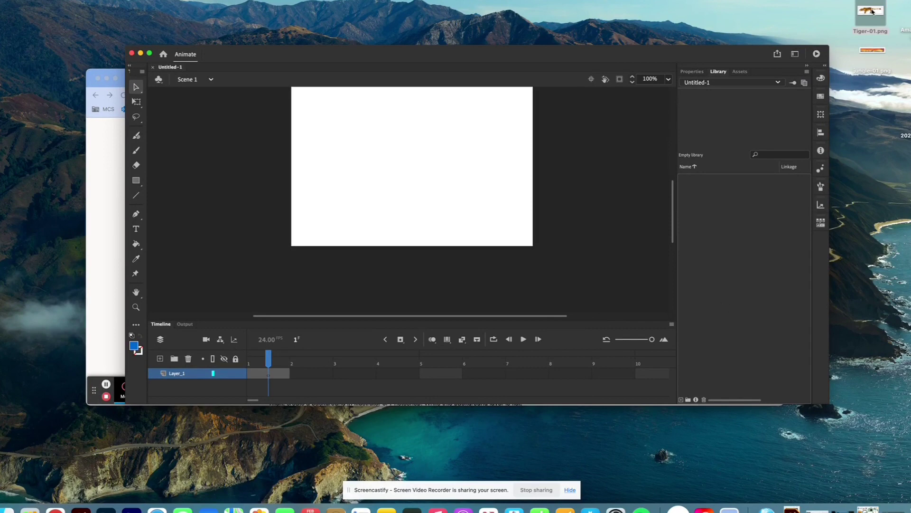
pyautogui.moveTo(873, 11); pyautogui.dragTo(715, 189)
pyautogui.click(879, 50)
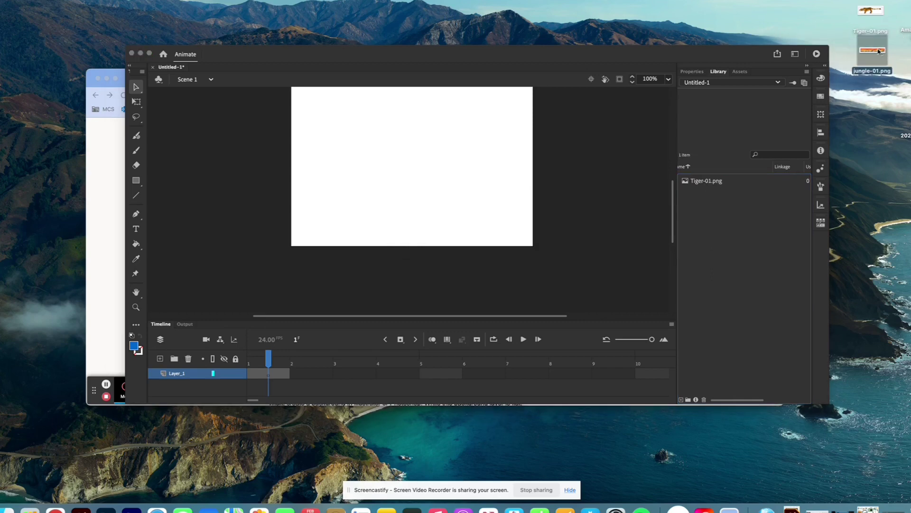
pyautogui.moveTo(879, 51); pyautogui.dragTo(717, 208)
# Add a second layer, naming the top layer 'character' and the bottom one 'background'.
pyautogui.click(161, 359)
pyautogui.click(161, 359)
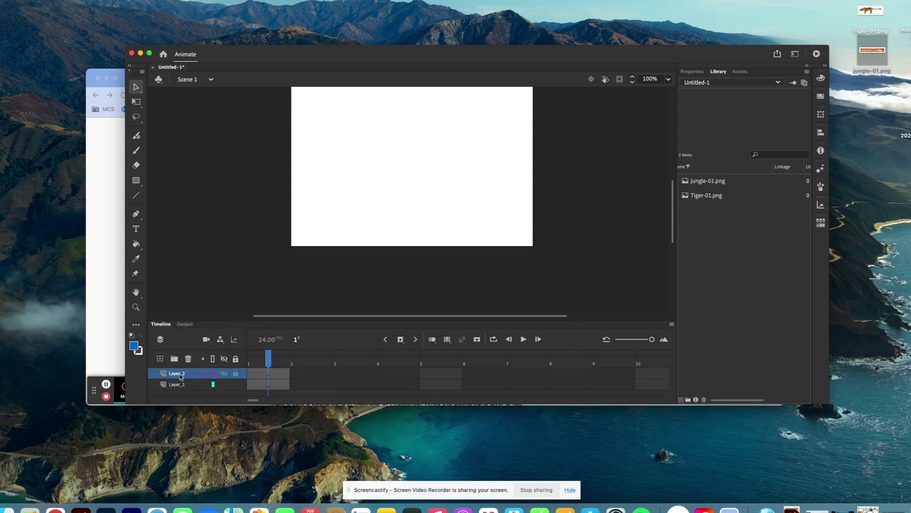
pyautogui.doubleClick(180, 374)
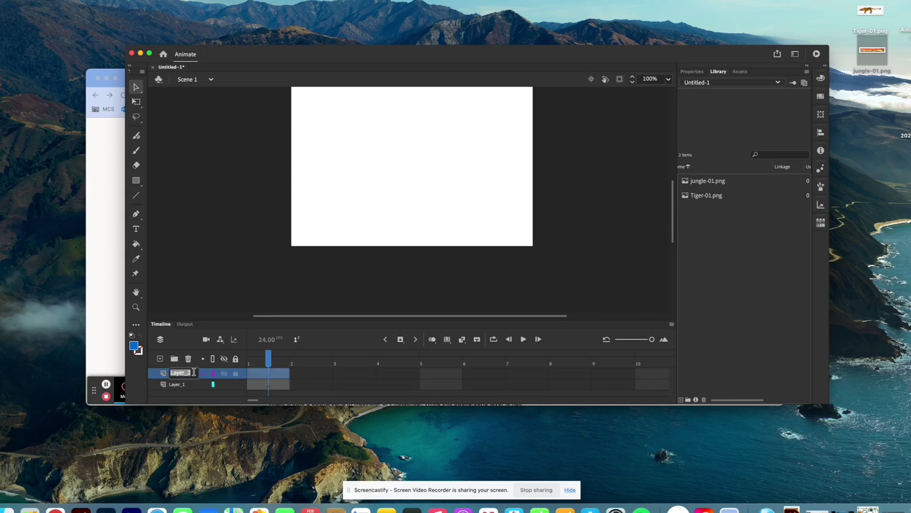
pyautogui.write('character')
pyautogui.click(185, 386)
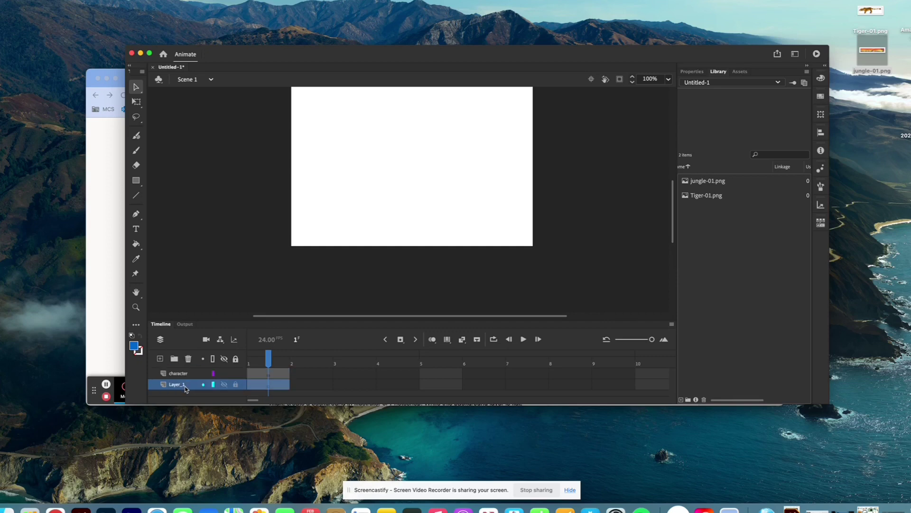
pyautogui.doubleClick(186, 385)
pyautogui.write('background')
pyautogui.click(304, 385)
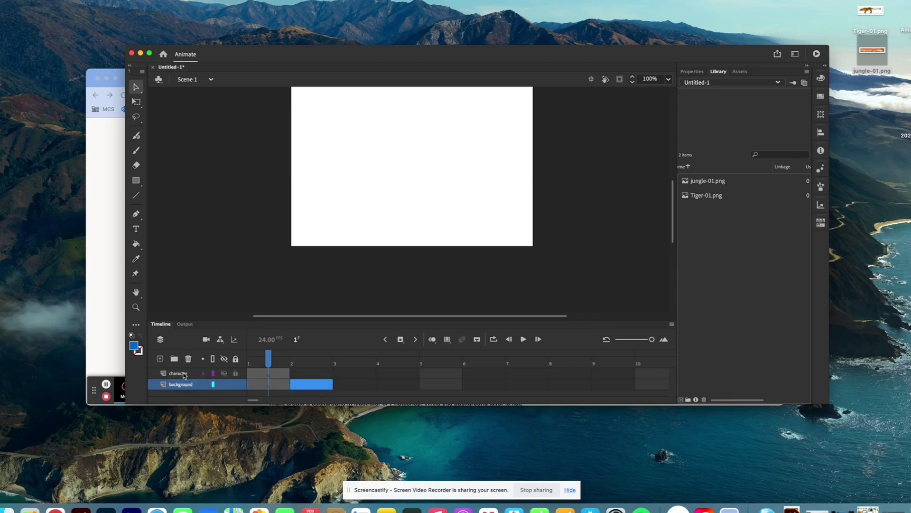
pyautogui.click(257, 384)
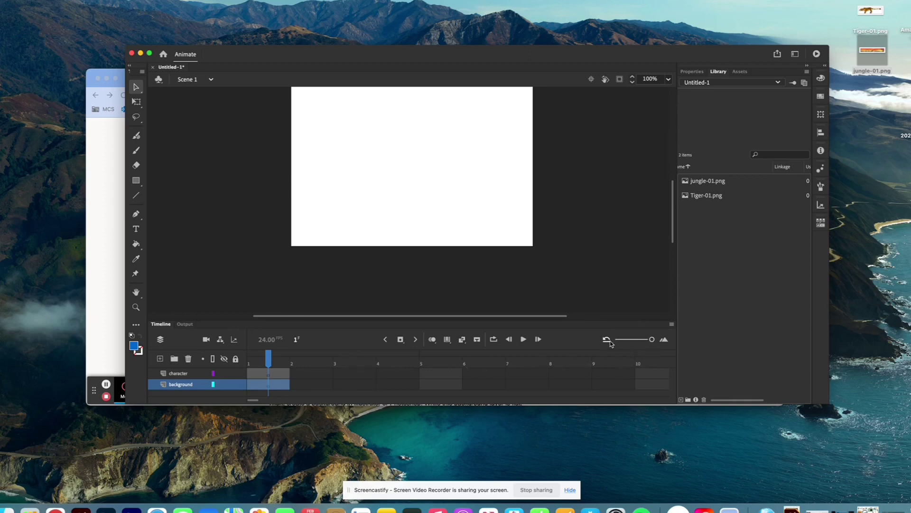
# Widen the Animate window and zoom the timeline out to show roughly 250 frames.
pyautogui.moveTo(652, 342); pyautogui.dragTo(619, 342)
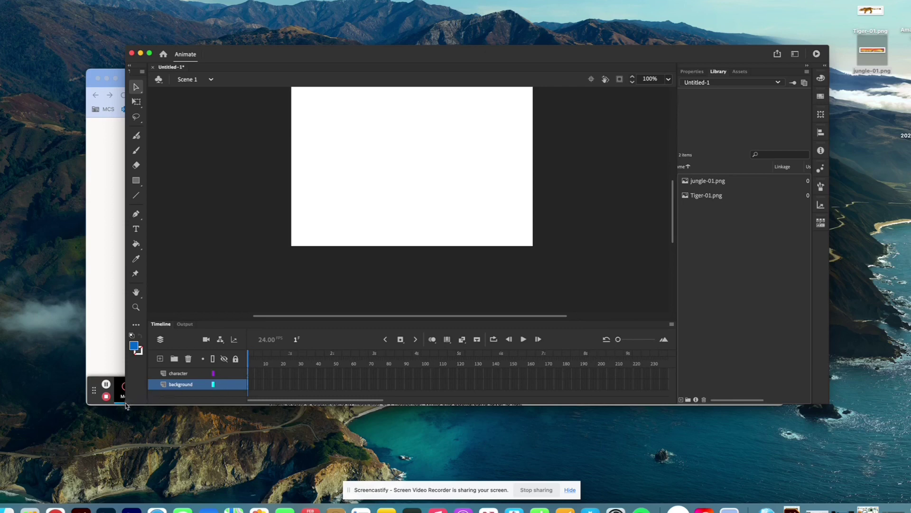
pyautogui.moveTo(126, 404); pyautogui.dragTo(24, 448)
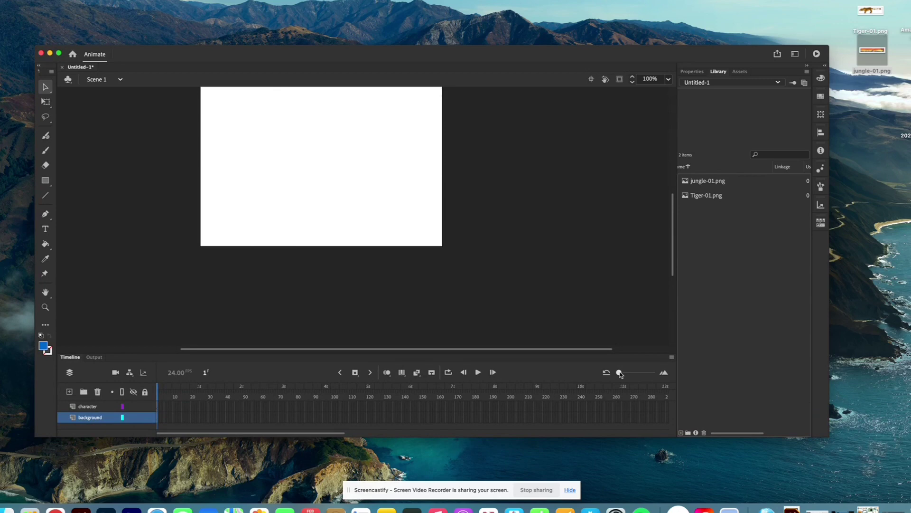
pyautogui.moveTo(619, 374); pyautogui.dragTo(619, 374)
pyautogui.moveTo(827, 436); pyautogui.dragTo(882, 444)
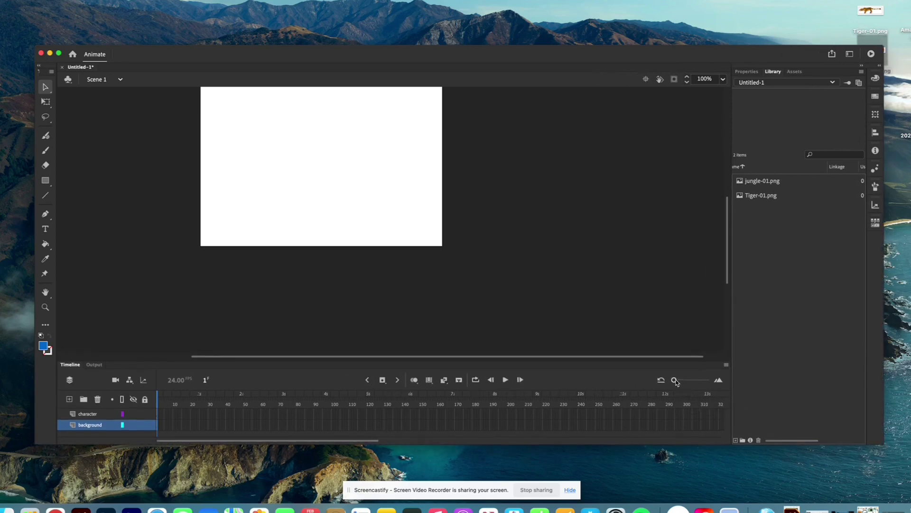
pyautogui.moveTo(674, 380); pyautogui.dragTo(675, 380)
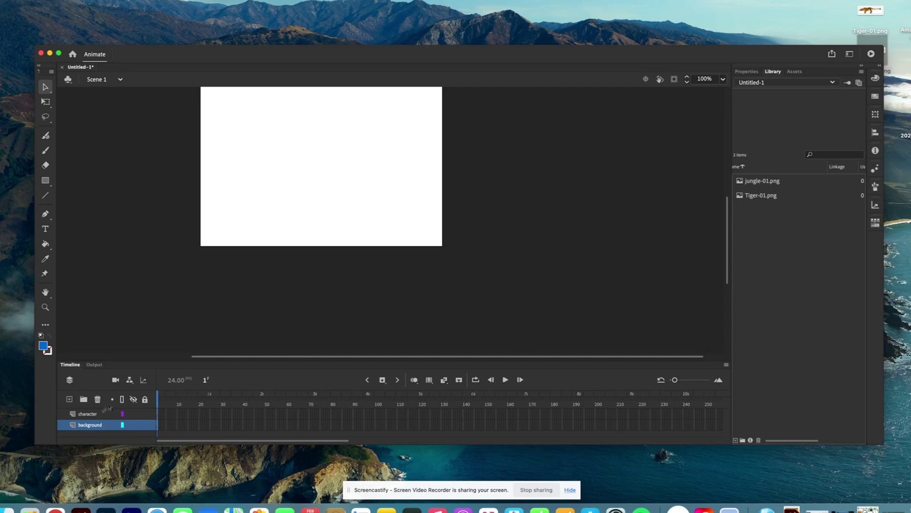
pyautogui.click(93, 414)
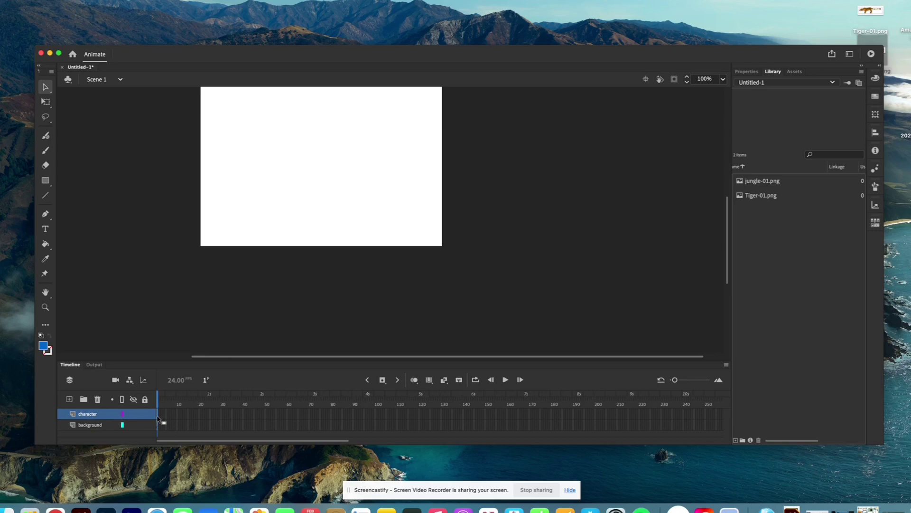
# Drag Tiger-01.png from the Library onto the stage in the character layer and zoom out to see it all.
pyautogui.click(752, 198)
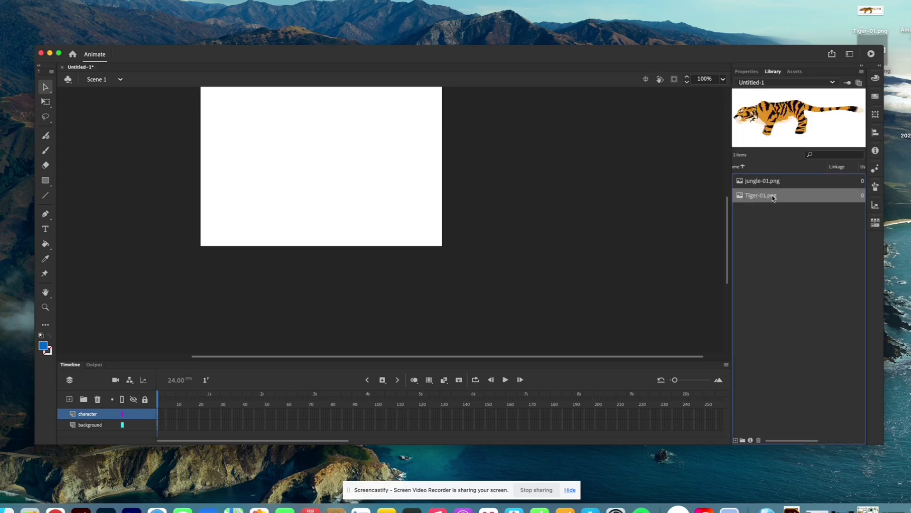
pyautogui.moveTo(773, 197); pyautogui.dragTo(321, 156)
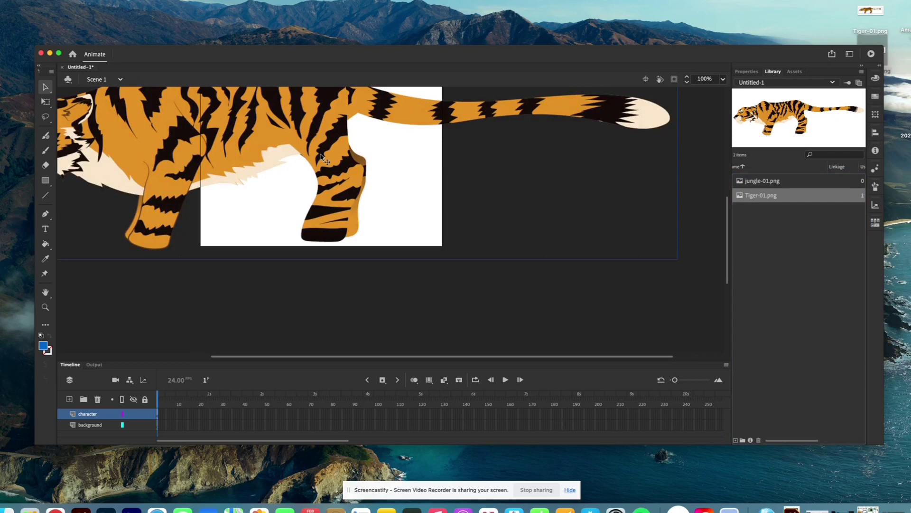
pyautogui.scroll(-5, 321, 157)
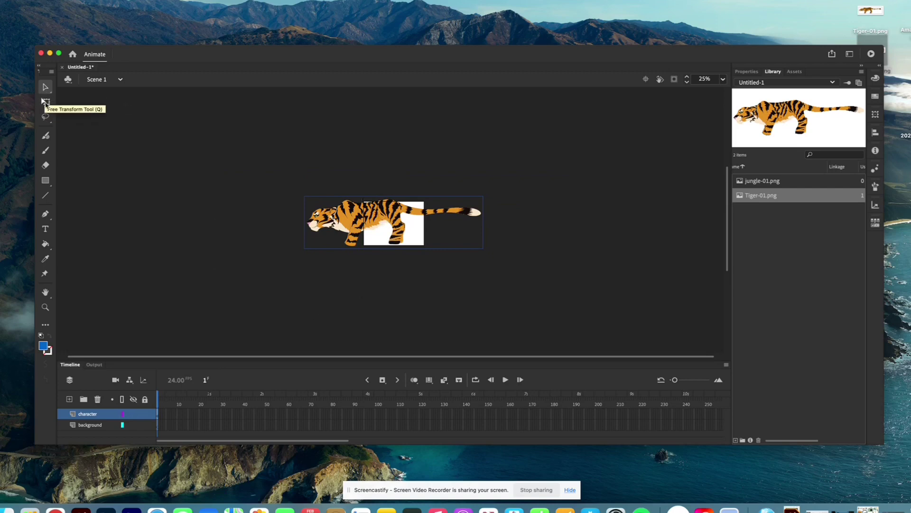
# Scale the tiger down proportionally with Free Transform until it fits the 550 × 400 stage.
pyautogui.click(45, 101)
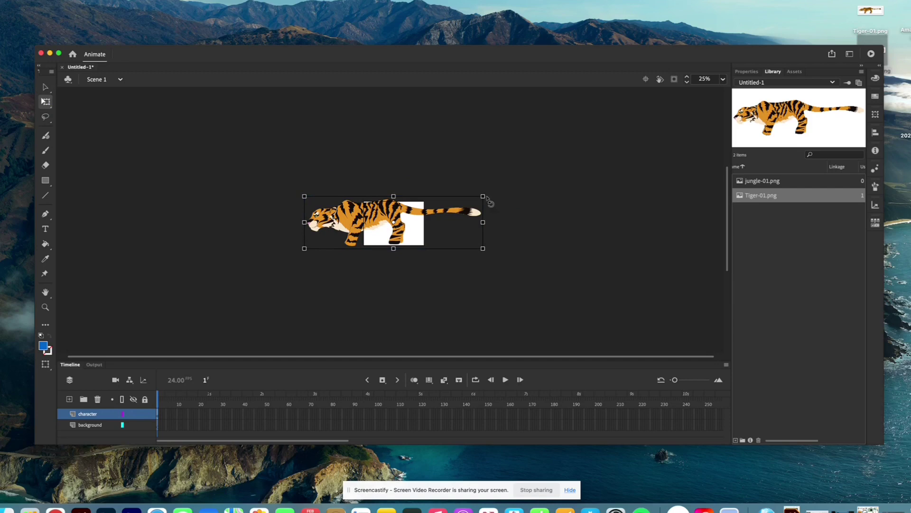
pyautogui.moveTo(483, 196)
pyautogui.mouseDown()
pyautogui.moveTo(473, 214)
pyautogui.moveTo(454, 185)
pyautogui.moveTo(442, 187)
pyautogui.moveTo(474, 195)
pyautogui.mouseUp()
pyautogui.press('super+z')
pyautogui.moveTo(452, 205); pyautogui.dragTo(417, 214)
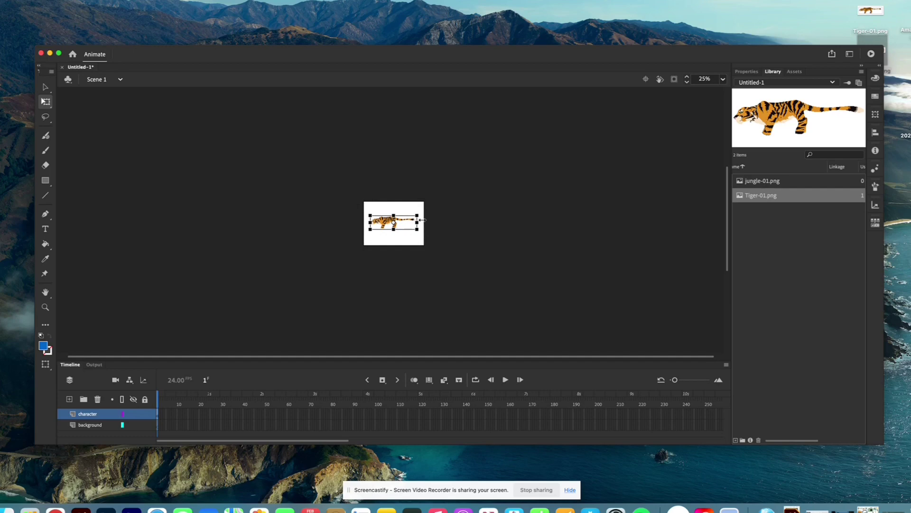
pyautogui.click(46, 88)
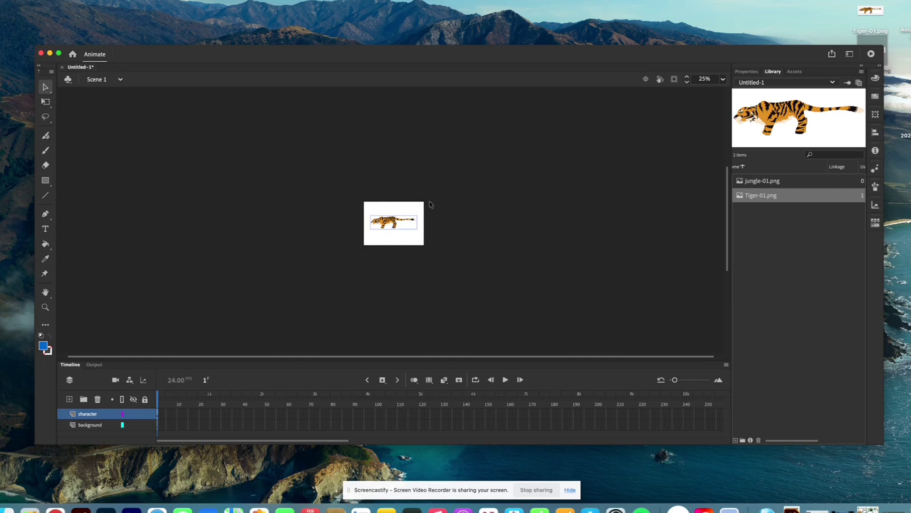
# At 100% zoom, move the tiger down to the bottom edge of the stage.
pyautogui.press('super+equal')
pyautogui.press('super+equal')
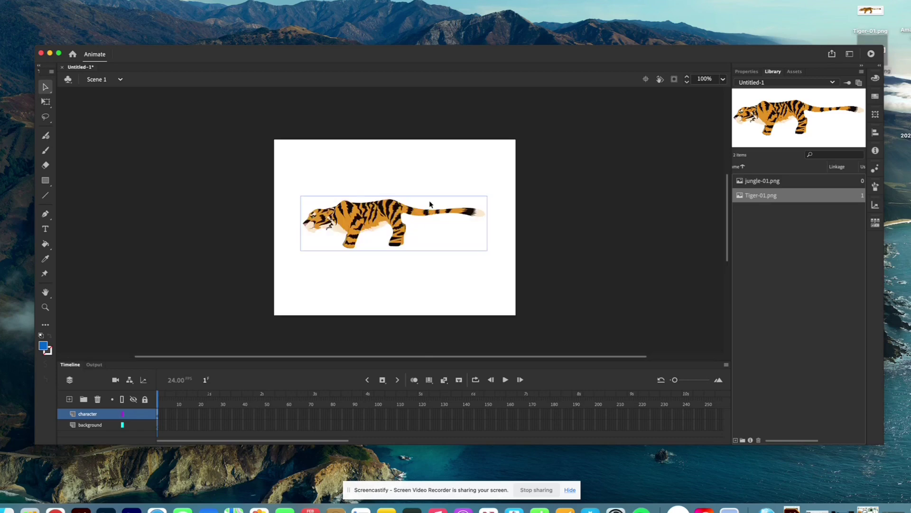
pyautogui.scroll(2, 429, 204)
pyautogui.hscroll(4, 465, 193)
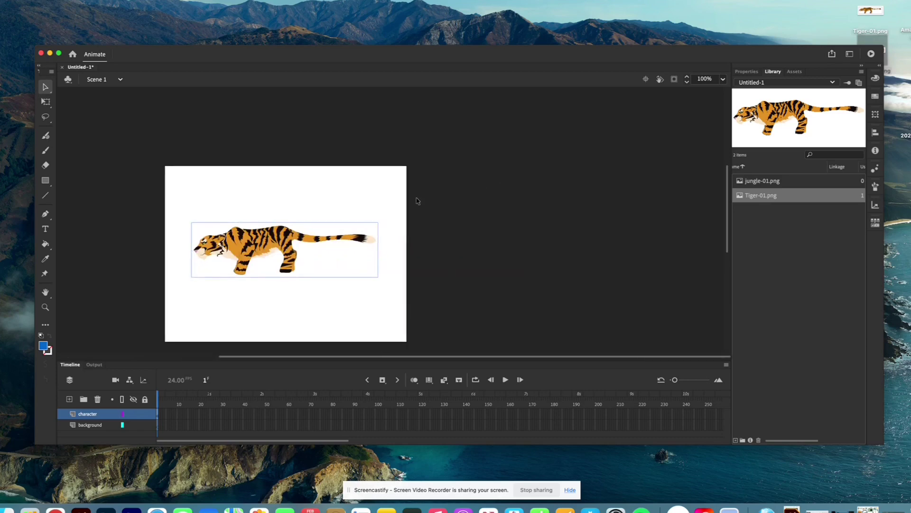
pyautogui.hscroll(-5, 417, 201)
pyautogui.hscroll(-4, 420, 200)
pyautogui.scroll(-3, 420, 200)
pyautogui.hscroll(7, 421, 200)
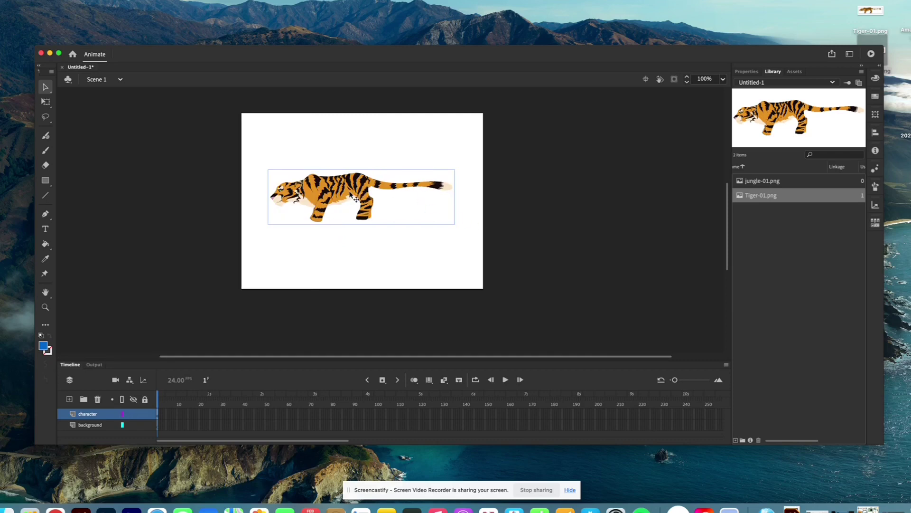
pyautogui.moveTo(350, 200); pyautogui.dragTo(368, 222)
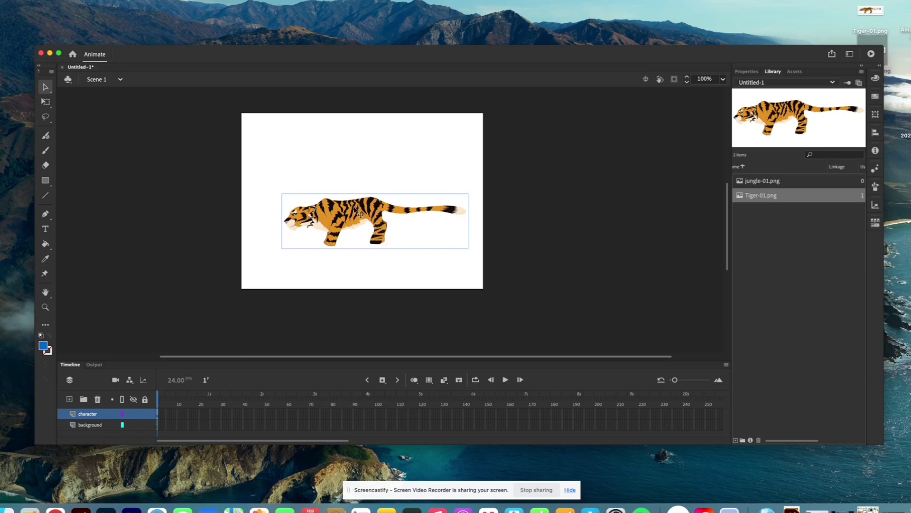
pyautogui.moveTo(355, 209); pyautogui.dragTo(355, 237)
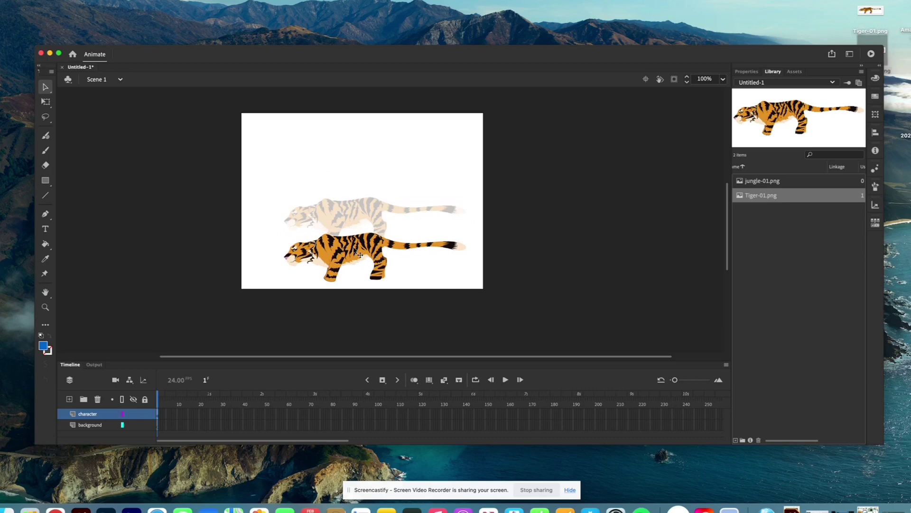
pyautogui.moveTo(356, 251); pyautogui.dragTo(356, 259)
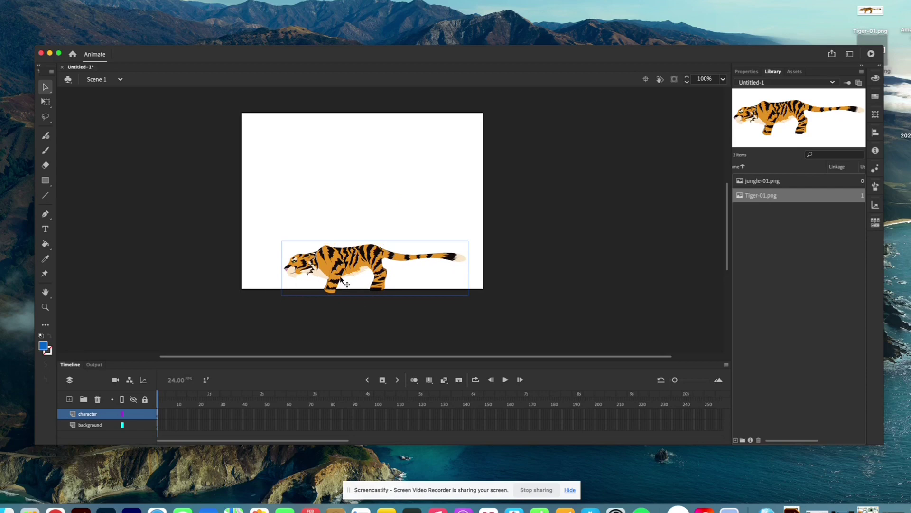
# Enlarge the tiger from its corners and nudge it to slightly overlap the stage bottom.
pyautogui.click(54, 105)
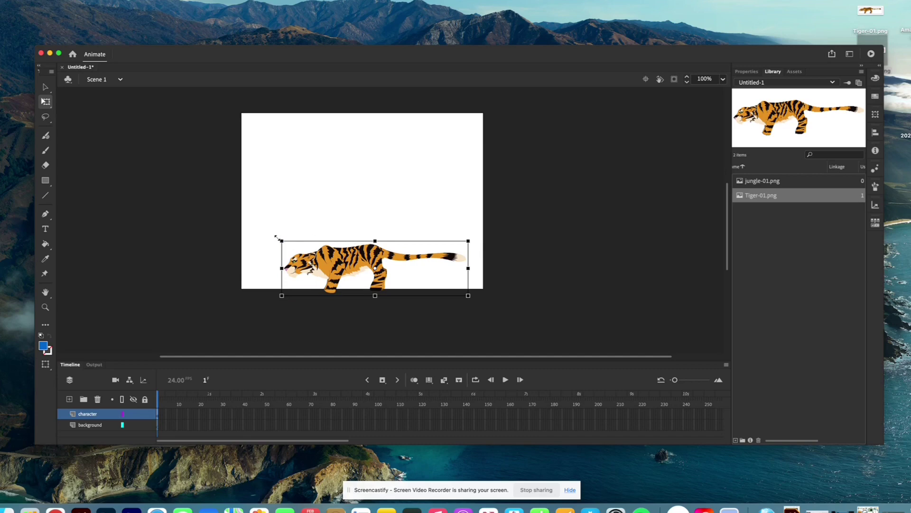
pyautogui.moveTo(276, 236); pyautogui.dragTo(262, 229)
pyautogui.moveTo(340, 269); pyautogui.dragTo(328, 269)
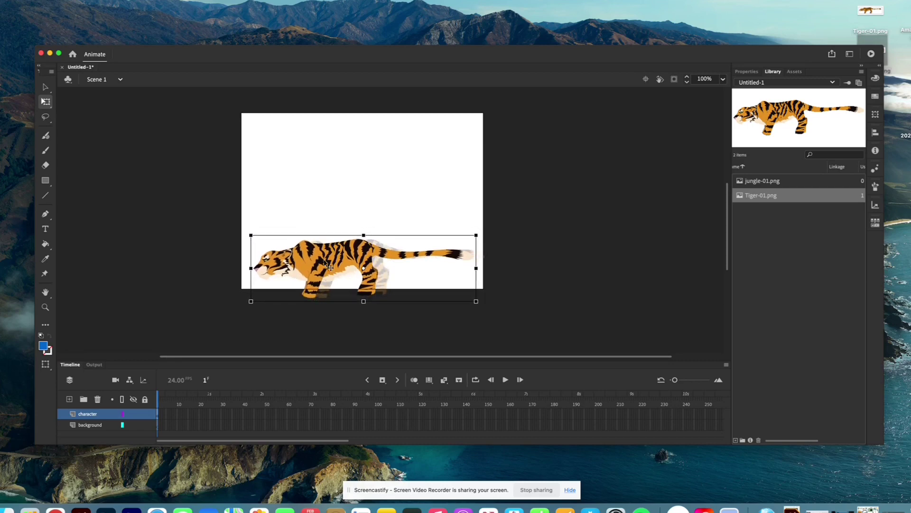
pyautogui.hotkey('shift', 'Up')
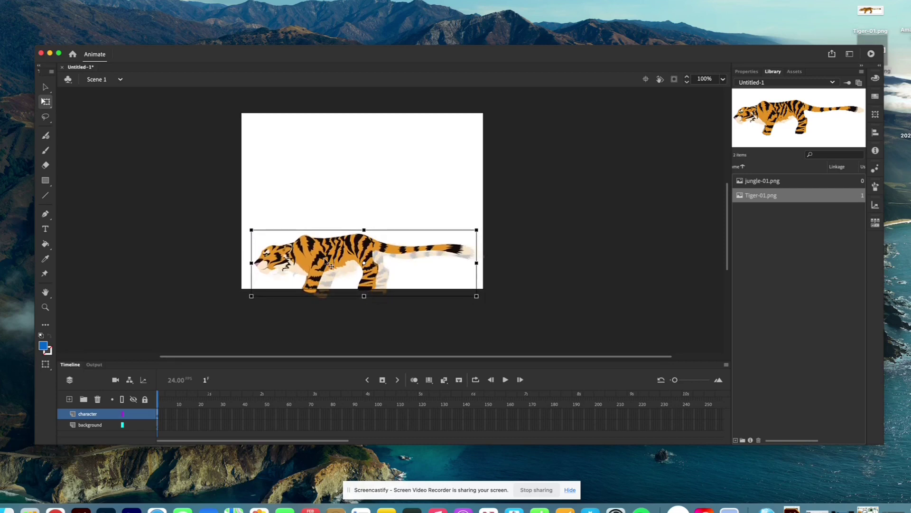
pyautogui.press('Down')
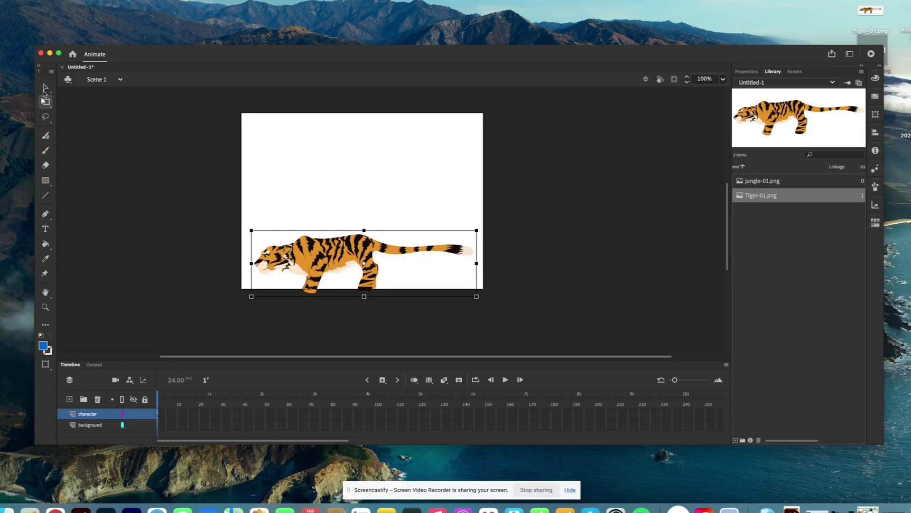
pyautogui.click(46, 87)
pyautogui.click(115, 116)
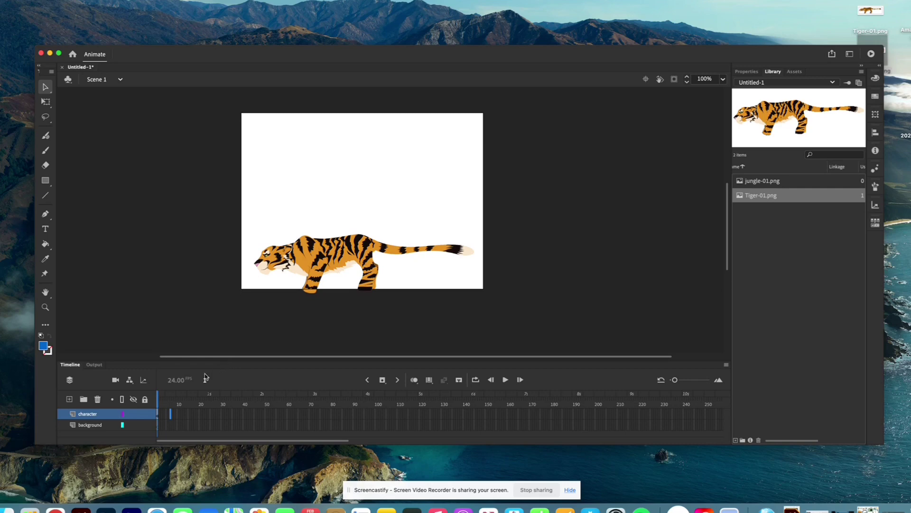
# Extend the character layer to frame 240 to match the background layer.
pyautogui.click(158, 414)
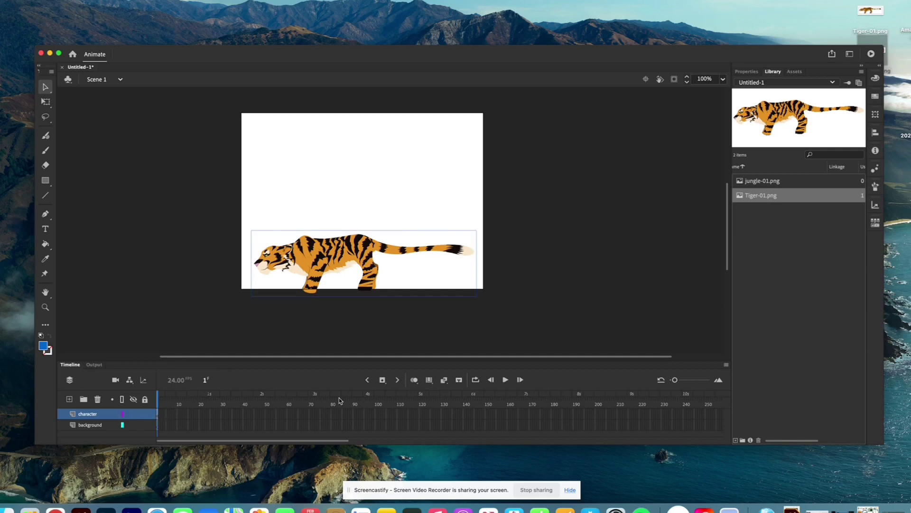
pyautogui.click(683, 416)
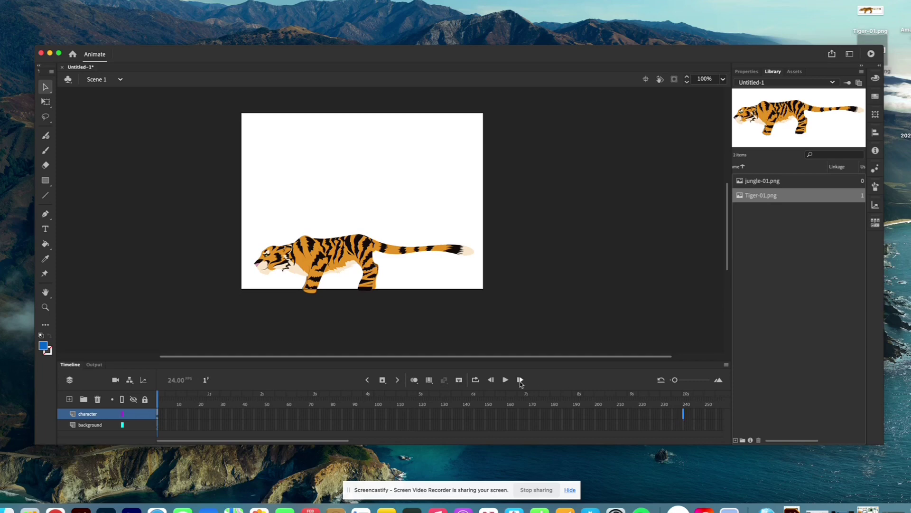
pyautogui.click(382, 380)
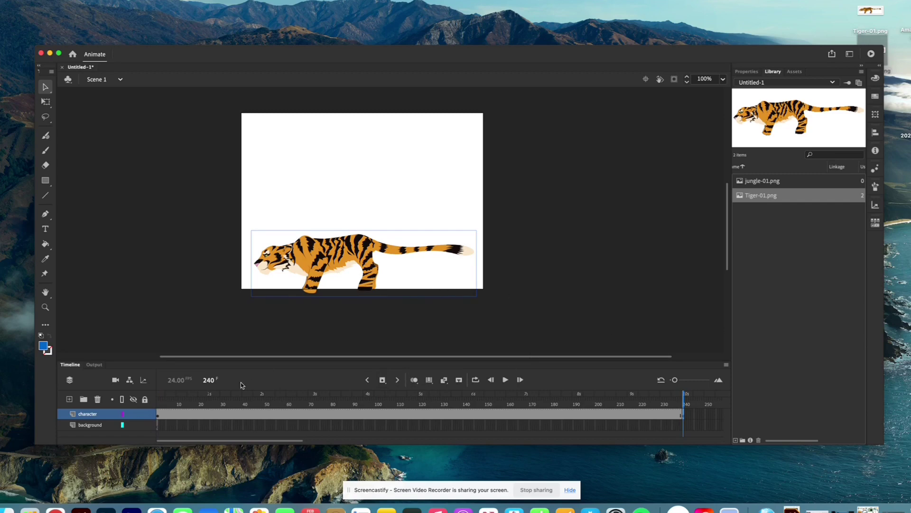
pyautogui.click(655, 424)
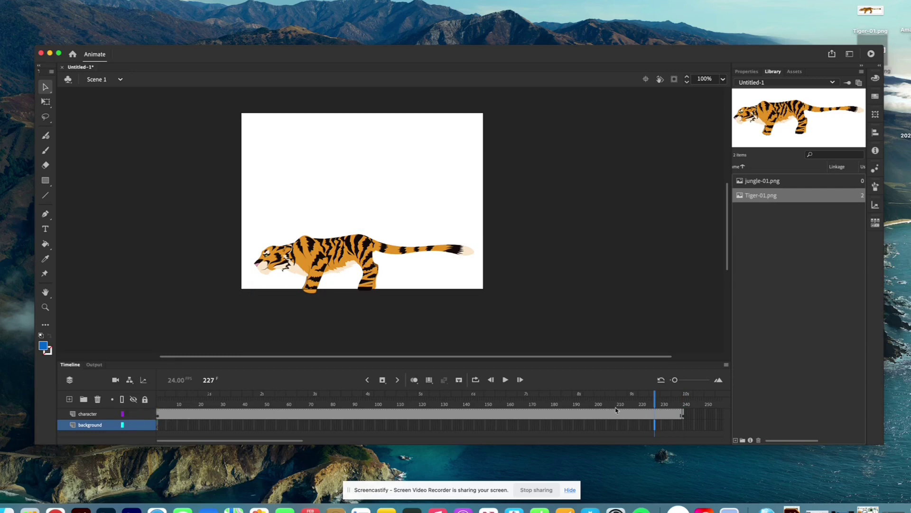
# Scrub and play the animation to preview it, then rewind to frame 1.
pyautogui.moveTo(655, 394); pyautogui.dragTo(526, 394)
pyautogui.moveTo(375, 394); pyautogui.dragTo(158, 394)
pyautogui.click(506, 381)
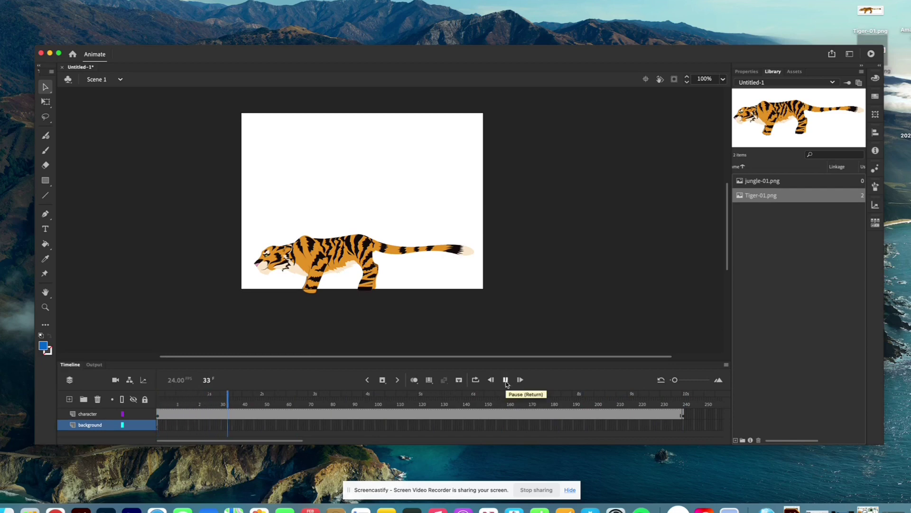
pyautogui.click(506, 379)
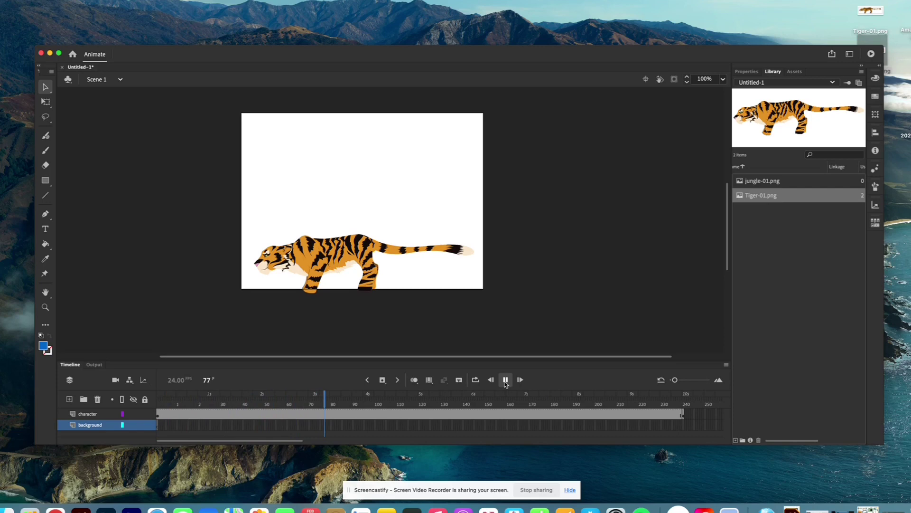
pyautogui.moveTo(325, 397); pyautogui.dragTo(153, 397)
# Hide the character layer and select the background layer.
pyautogui.click(133, 414)
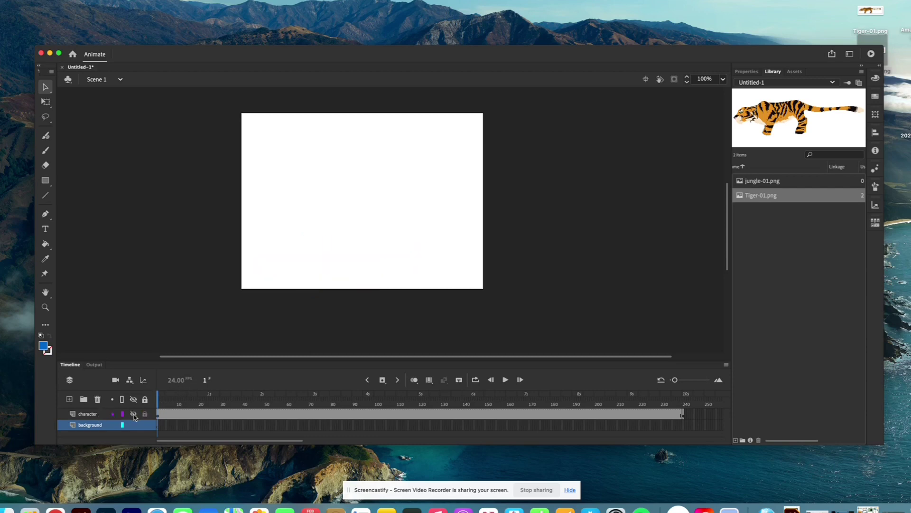
pyautogui.click(121, 414)
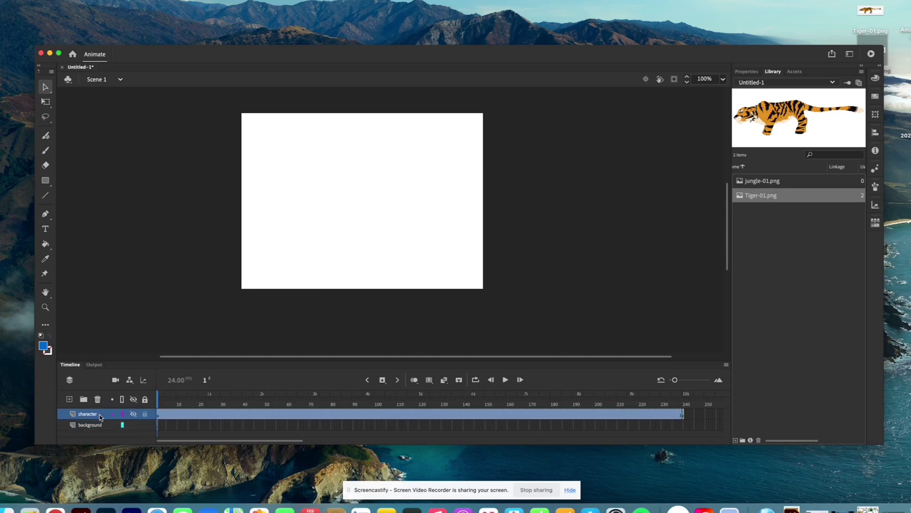
pyautogui.click(133, 415)
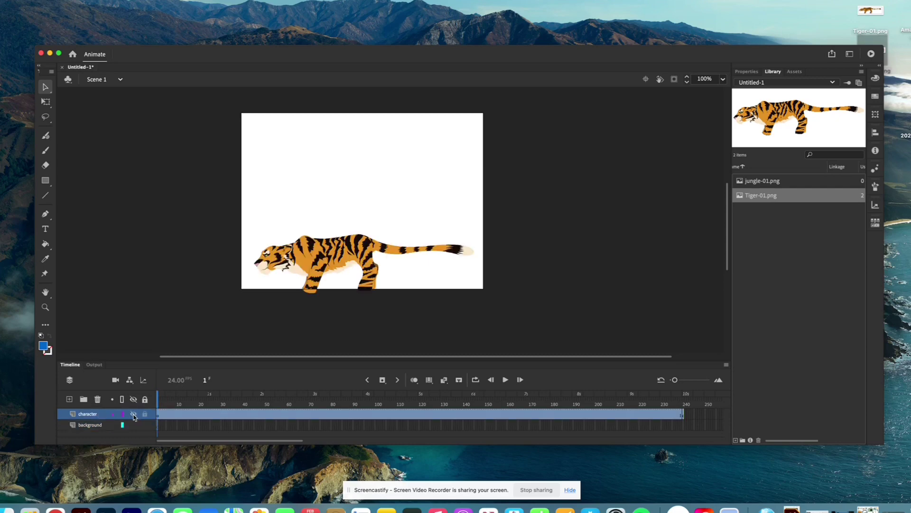
pyautogui.click(133, 414)
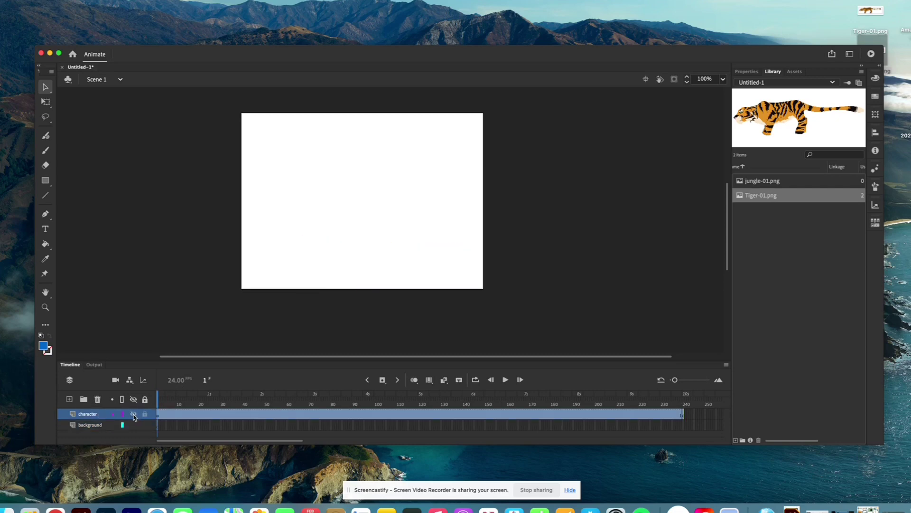
pyautogui.click(101, 427)
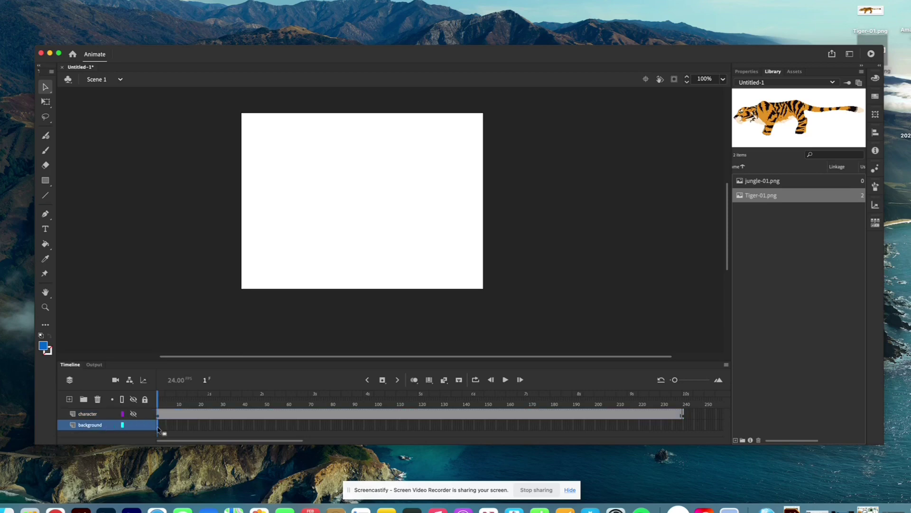
# Place jungle-01.png on the stage and scale it so its height matches the stage.
pyautogui.click(770, 184)
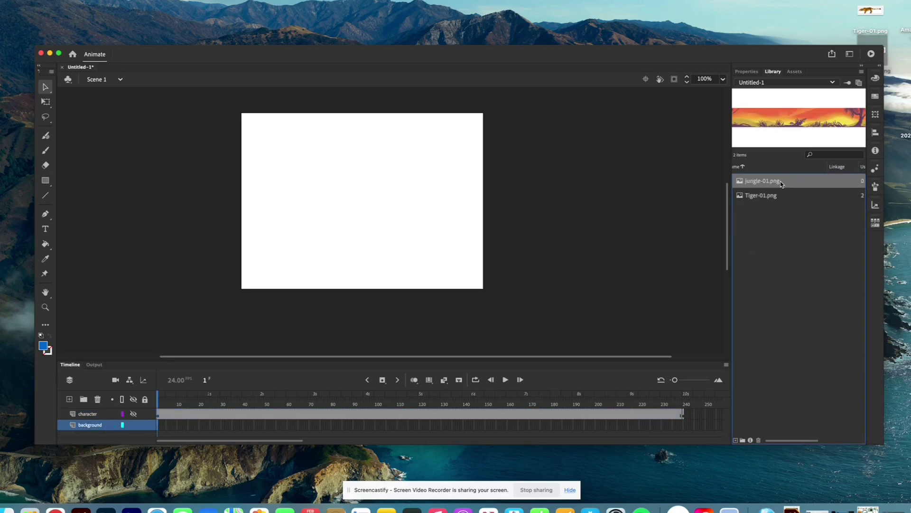
pyautogui.moveTo(437, 174); pyautogui.dragTo(355, 200)
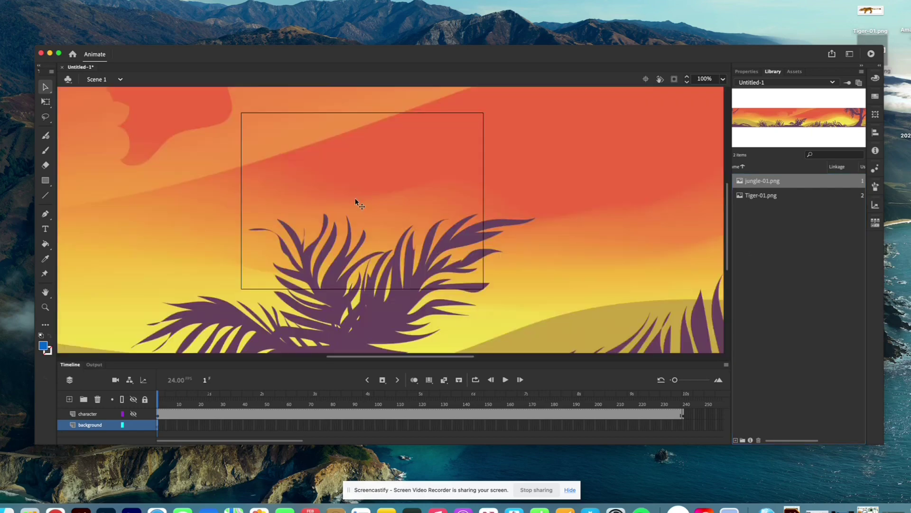
pyautogui.press('super+minus')
pyautogui.press('super+minus')
pyautogui.press('super+minus')
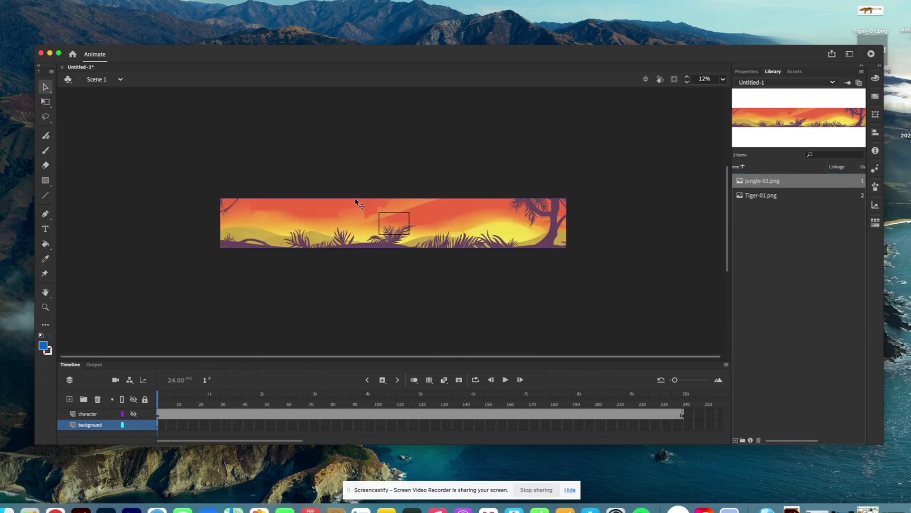
pyautogui.click(45, 102)
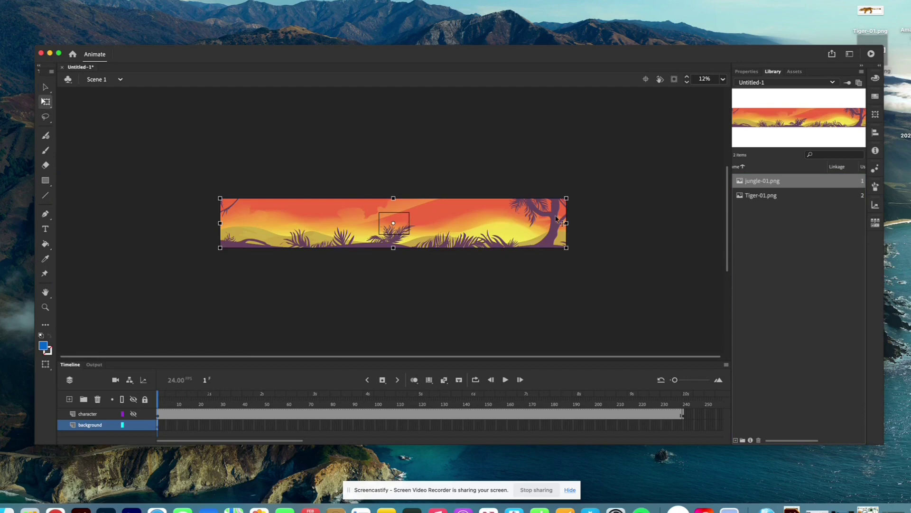
pyautogui.moveTo(566, 198); pyautogui.dragTo(545, 208)
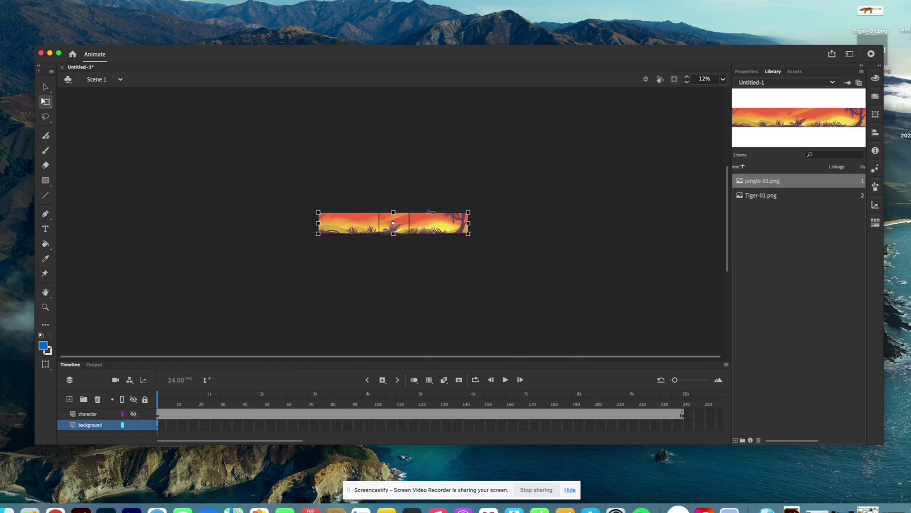
pyautogui.press('super+equal')
pyautogui.press('super+equal')
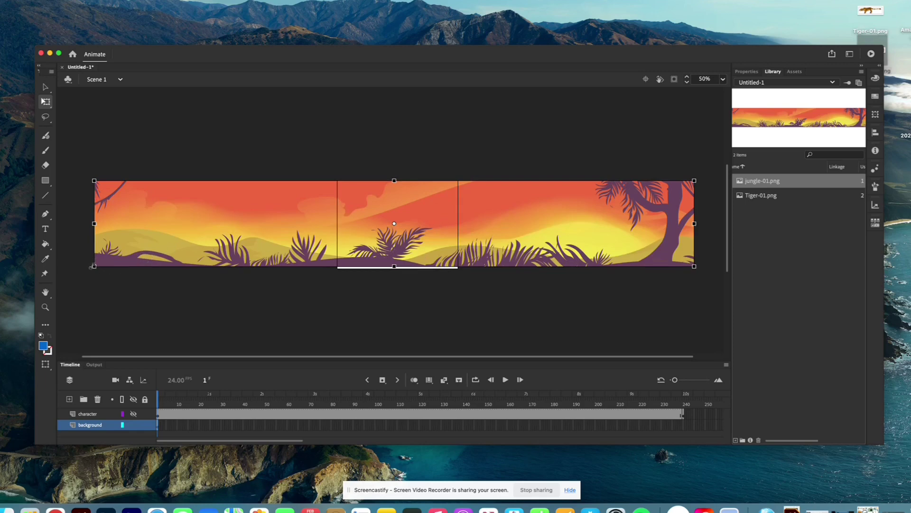
pyautogui.moveTo(87, 271); pyautogui.dragTo(85, 279)
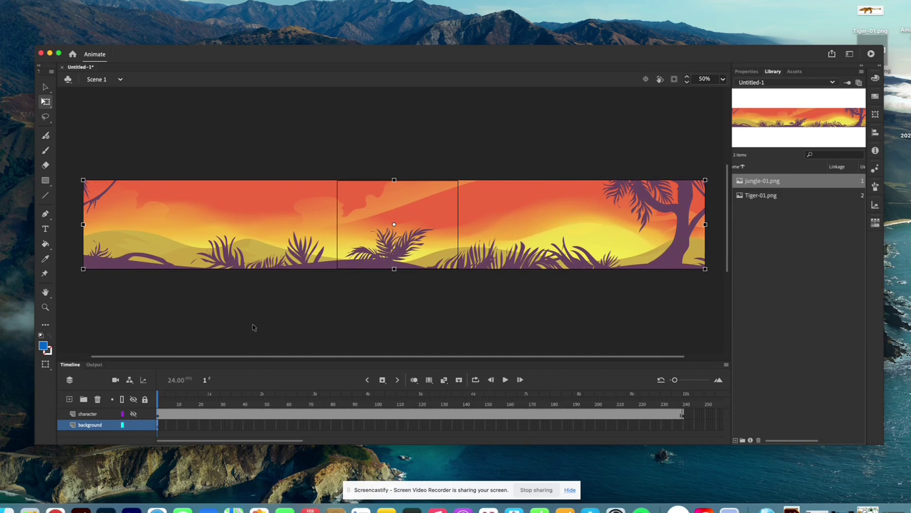
# Slide the jungle image left until its tree end lines up with the stage's right edge.
pyautogui.click(46, 87)
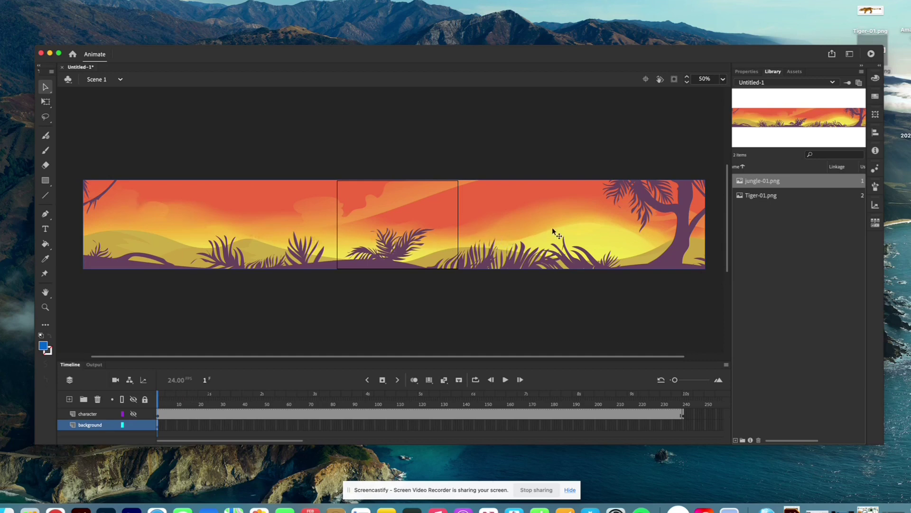
pyautogui.moveTo(642, 229); pyautogui.dragTo(397, 233)
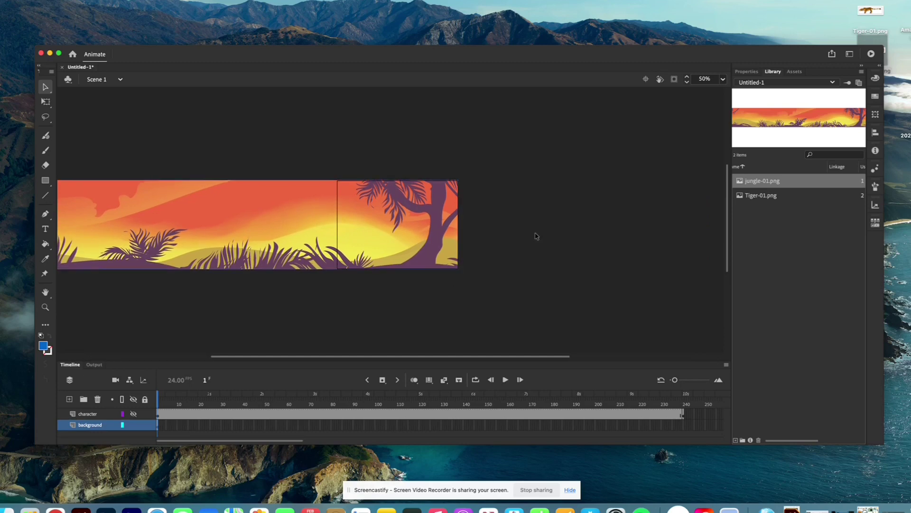
# Insert a keyframe at frame 240 on the background layer.
pyautogui.click(158, 427)
pyautogui.click(684, 427)
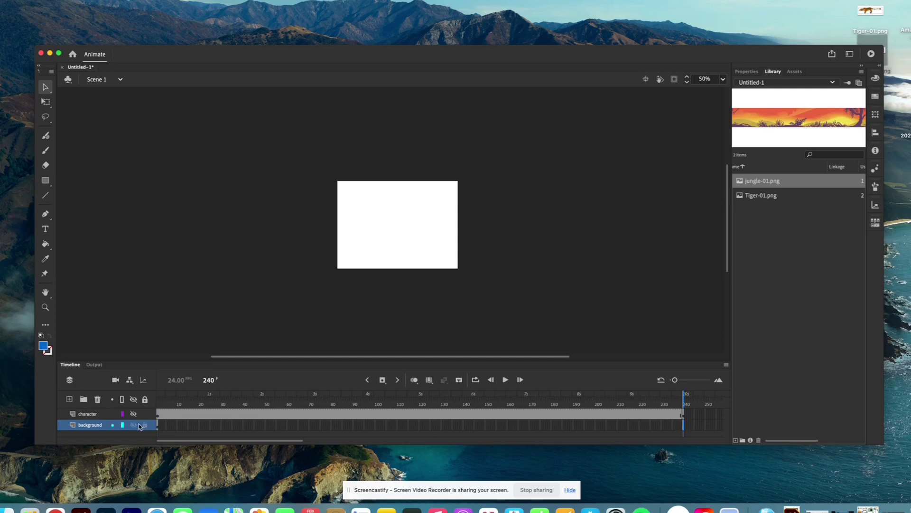
pyautogui.click(383, 380)
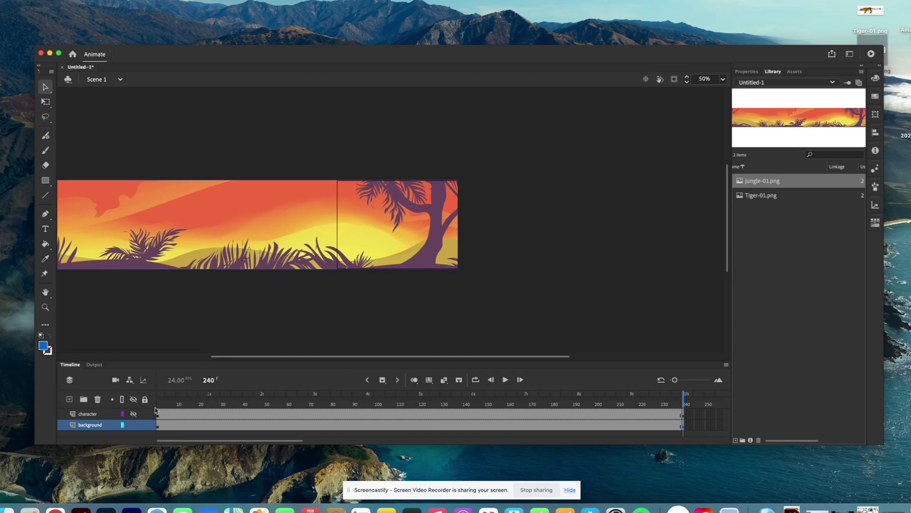
# Show the character layer again and play the animation from frame 1.
pyautogui.click(133, 415)
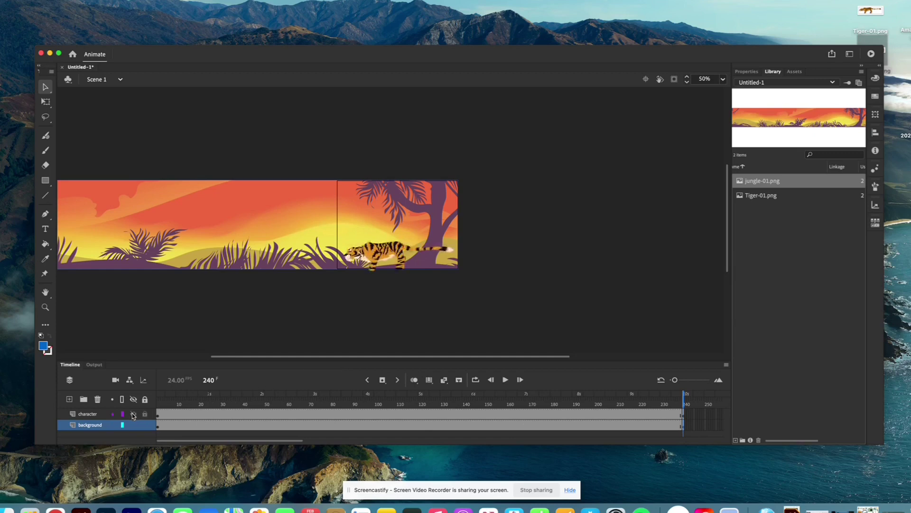
pyautogui.click(159, 405)
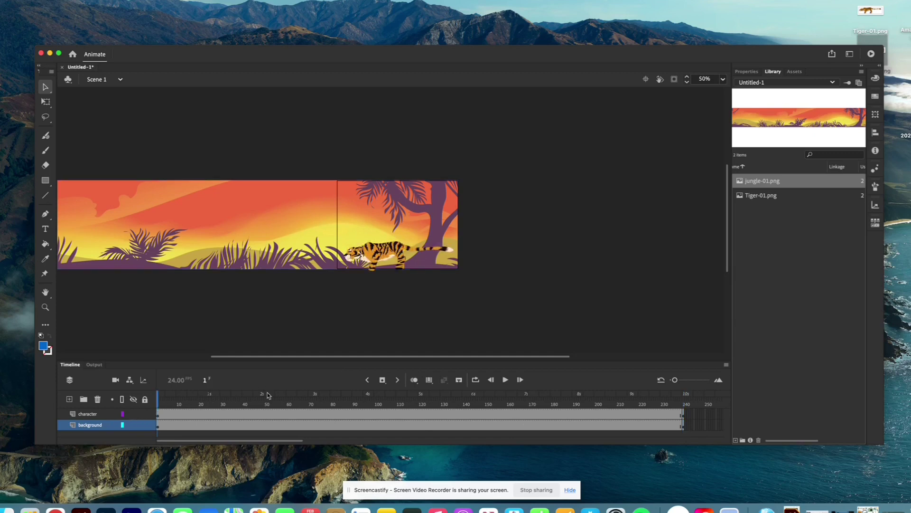
pyautogui.click(506, 380)
pyautogui.click(506, 380)
# At frame 240, drag the jungle image right to meet the stage's left edge, then compare with frame 1.
pyautogui.click(683, 427)
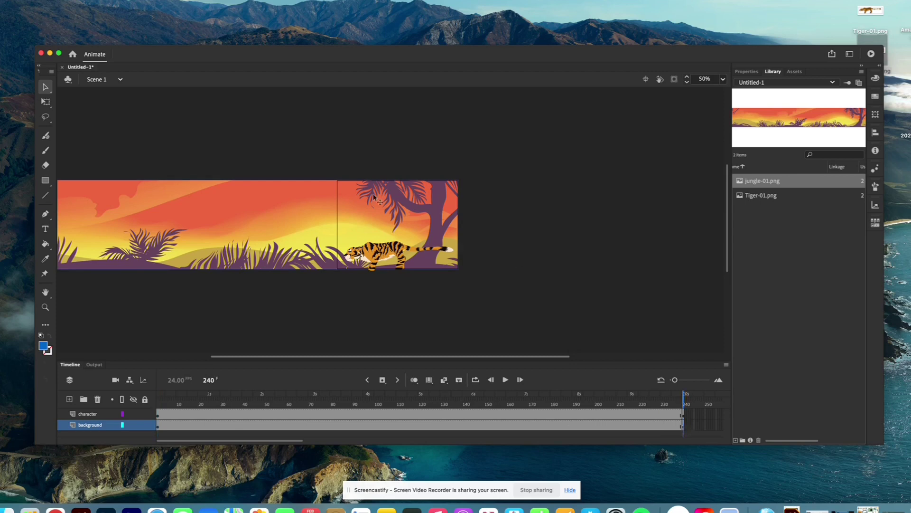
pyautogui.moveTo(91, 234); pyautogui.dragTo(406, 233)
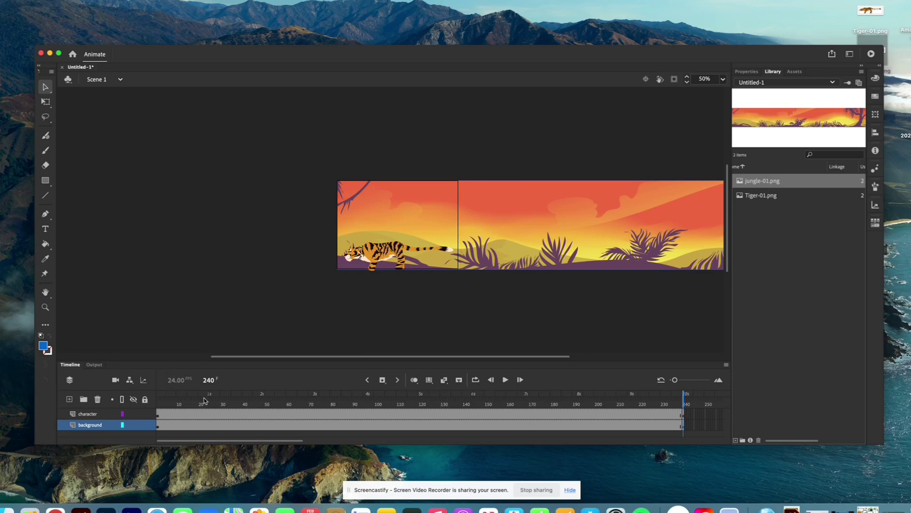
pyautogui.click(159, 404)
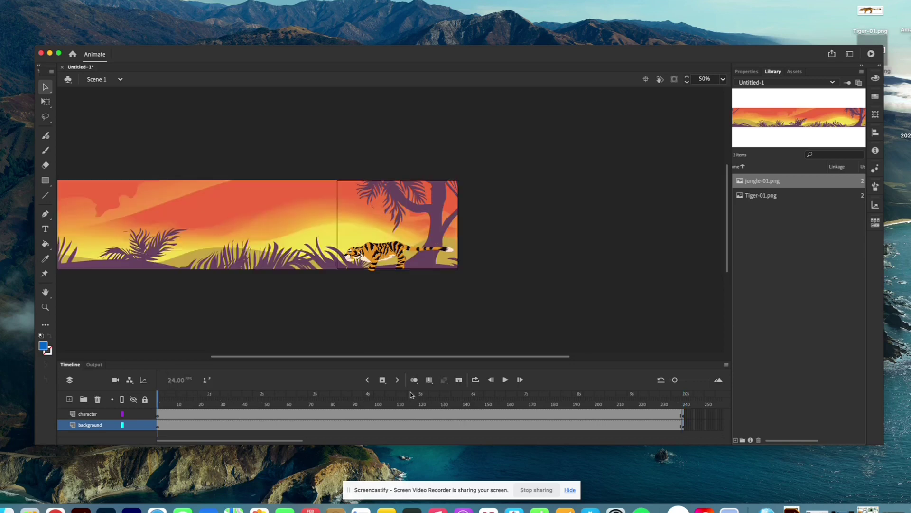
pyautogui.click(504, 380)
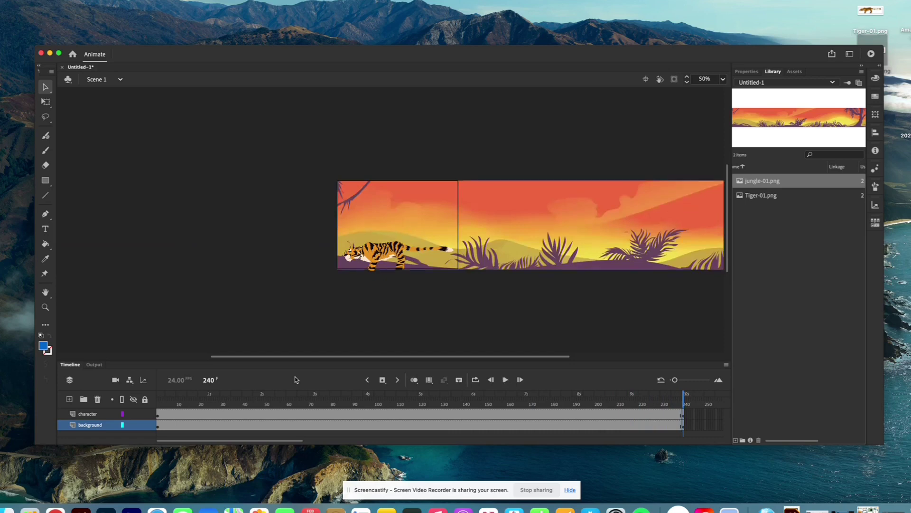
pyautogui.click(158, 428)
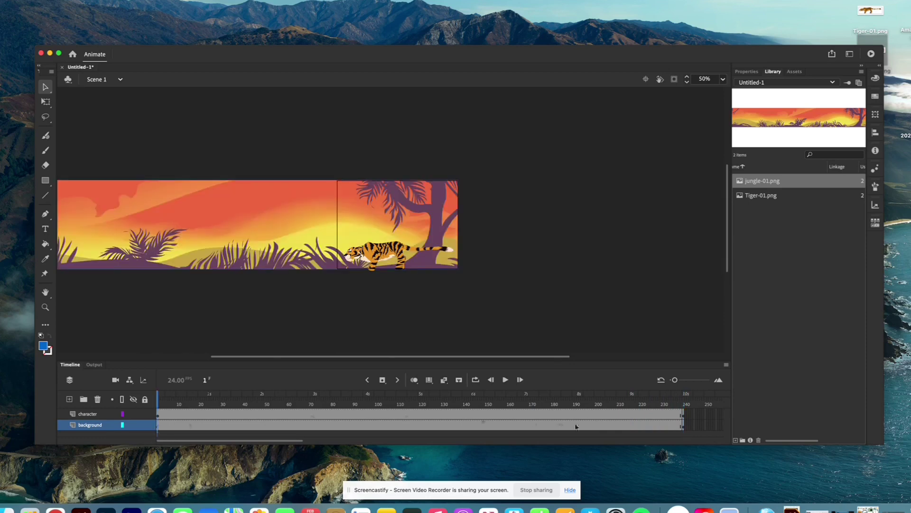
pyautogui.click(683, 426)
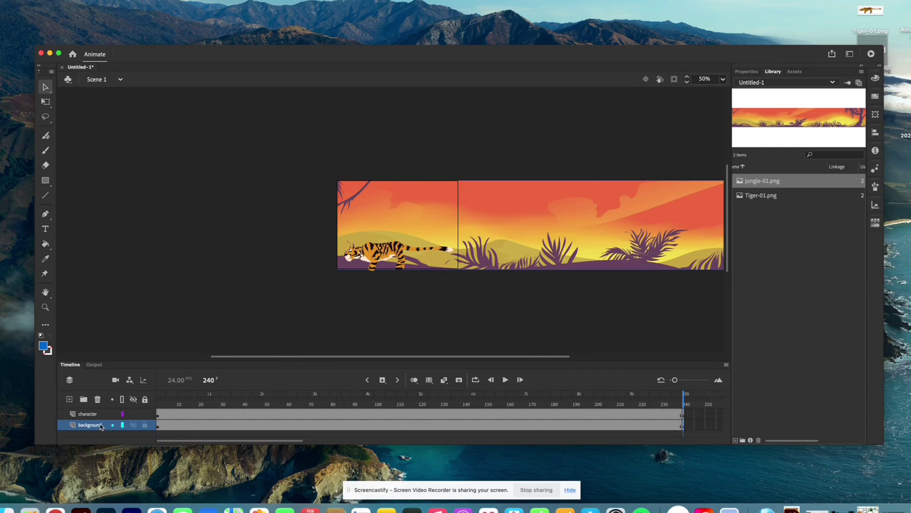
pyautogui.click(420, 428)
# Create a classic tween across background frames 1–240, converting the jungle image to a symbol.
pyautogui.rightClick(422, 427)
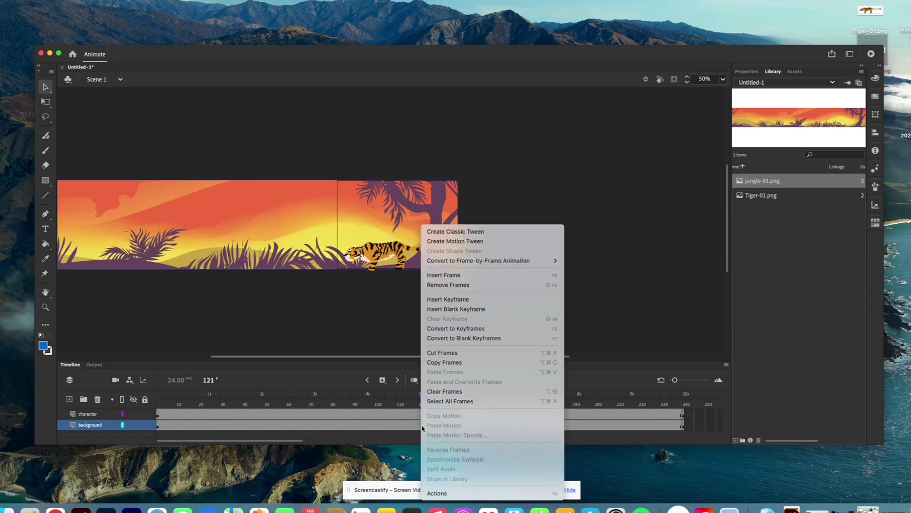
pyautogui.click(478, 232)
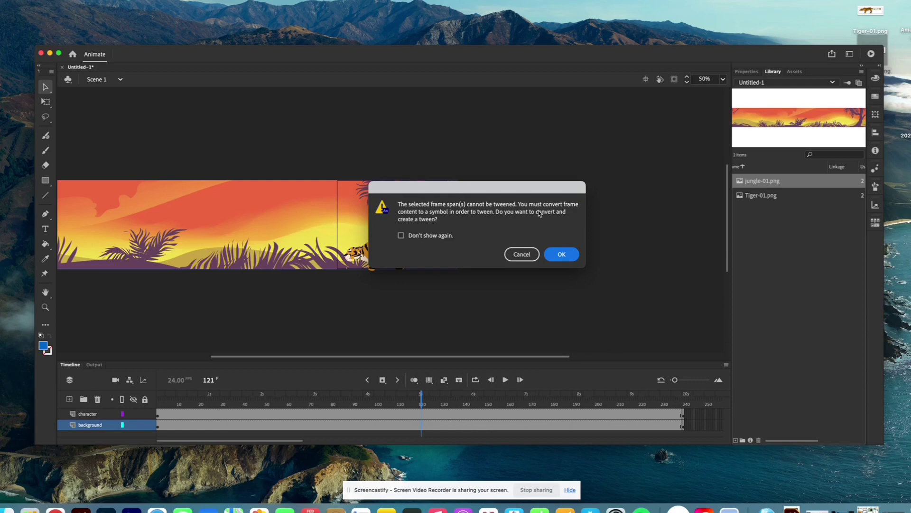
pyautogui.click(568, 255)
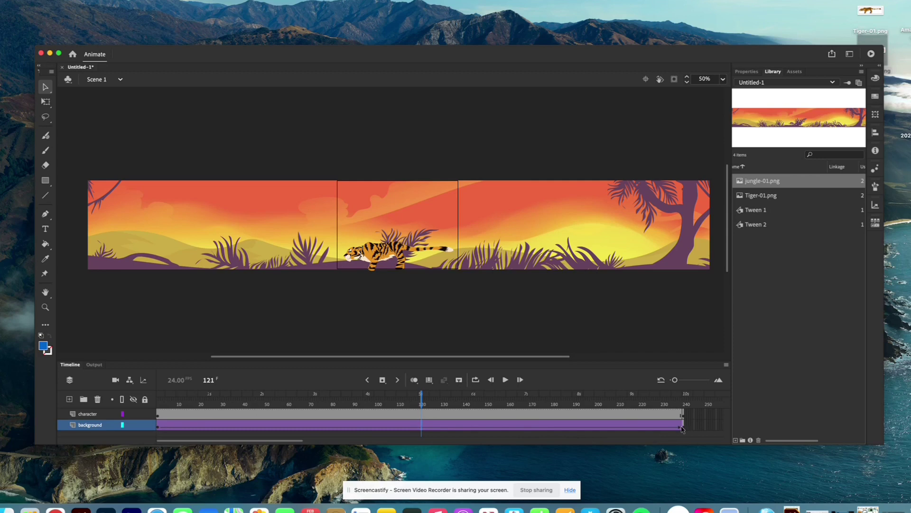
pyautogui.click(158, 404)
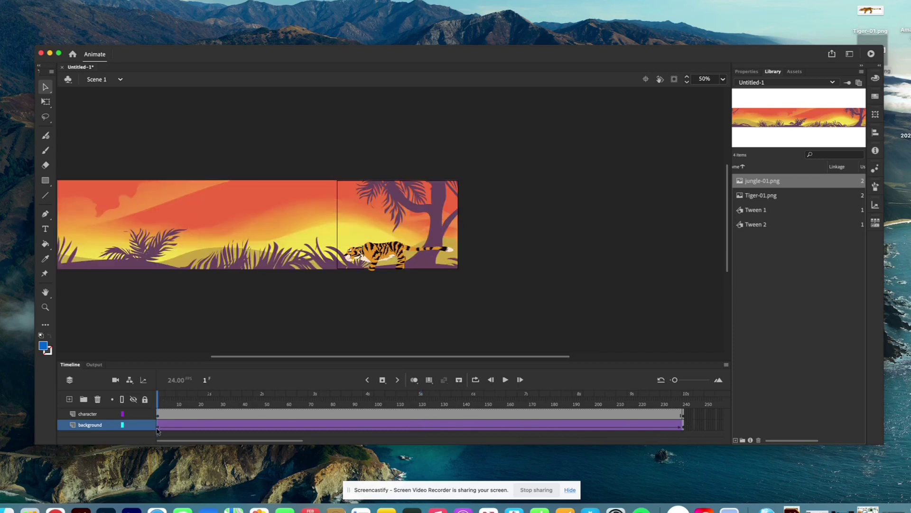
pyautogui.click(506, 380)
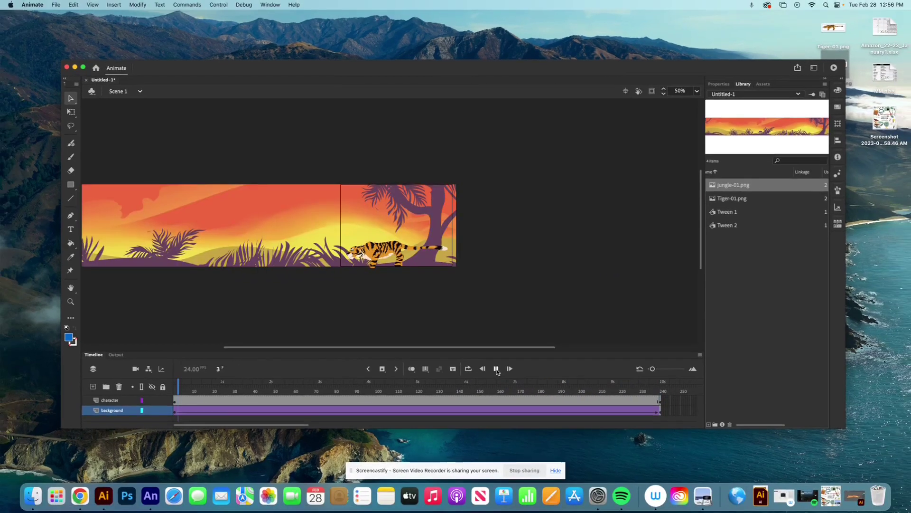
pyautogui.click(496, 370)
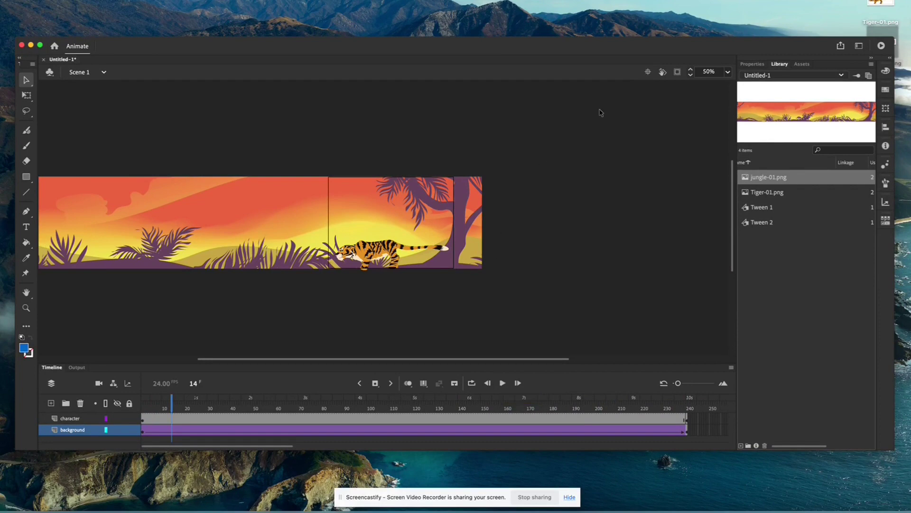
pyautogui.click(881, 46)
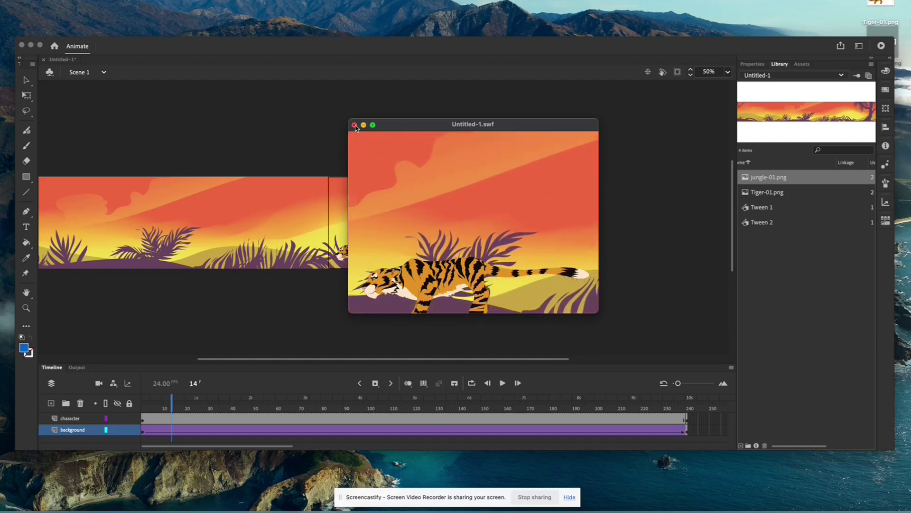
pyautogui.click(354, 124)
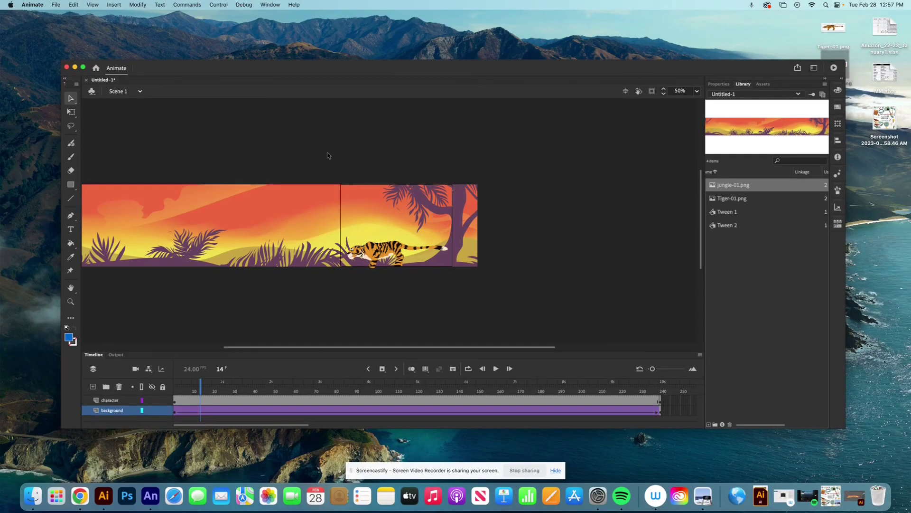
# Open the Export Animated GIF dialog from the File > Export menu.
pyautogui.click(57, 5)
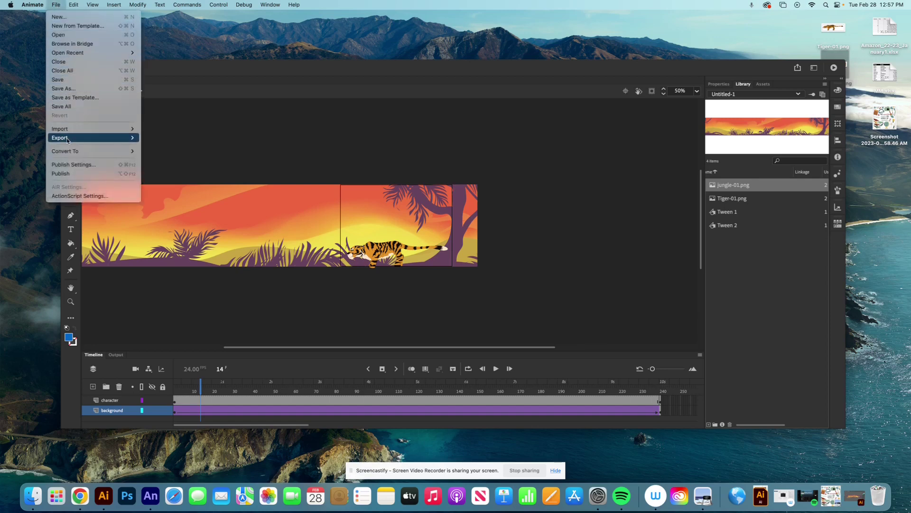
pyautogui.moveTo(69, 140)
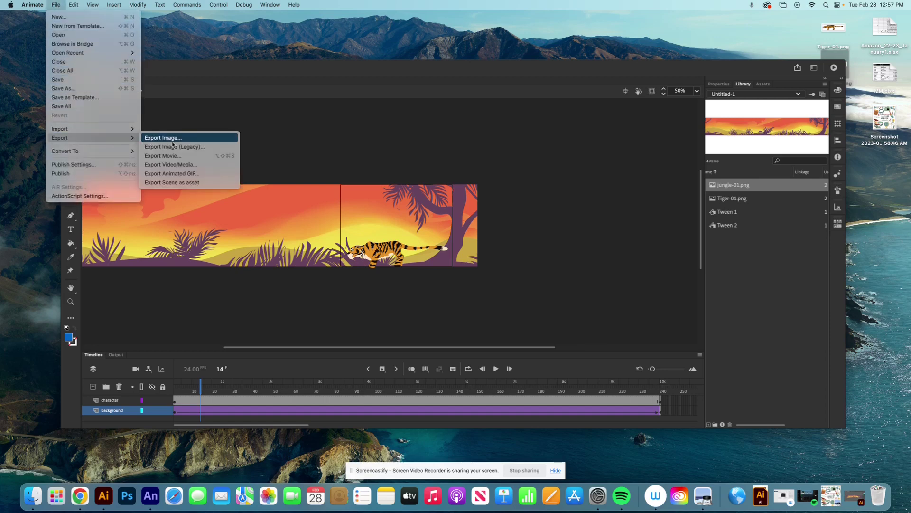
pyautogui.click(175, 174)
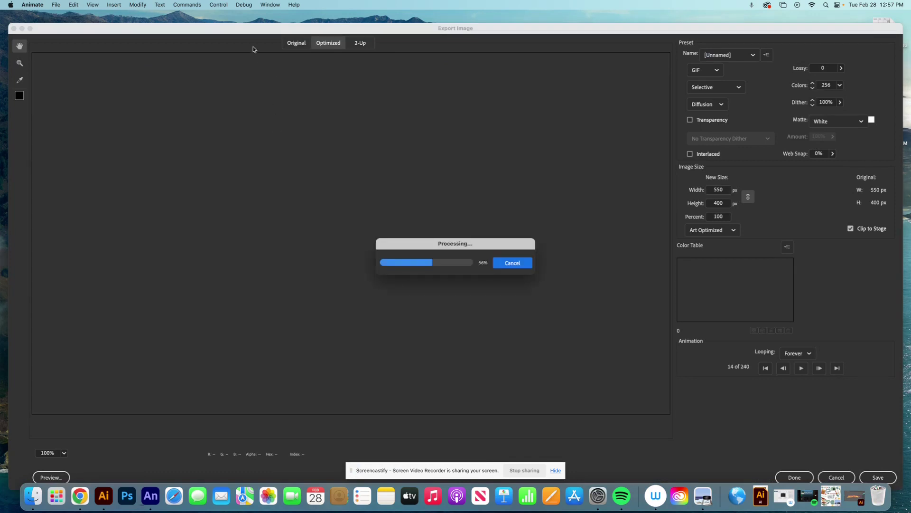
pyautogui.moveTo(257, 32); pyautogui.dragTo(252, 24)
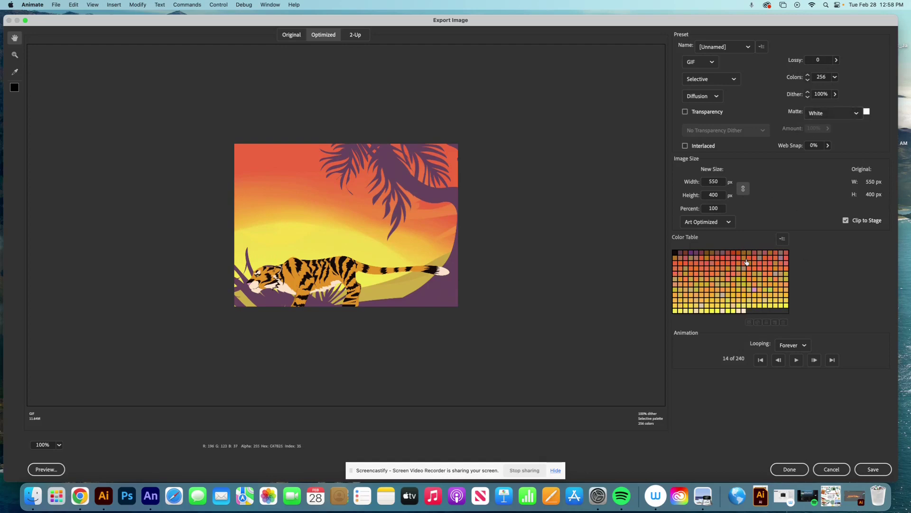
# Keep the unnamed preset and Diffusion dithering, and inspect a pale palette colour.
pyautogui.moveTo(746, 262)
pyautogui.click(748, 48)
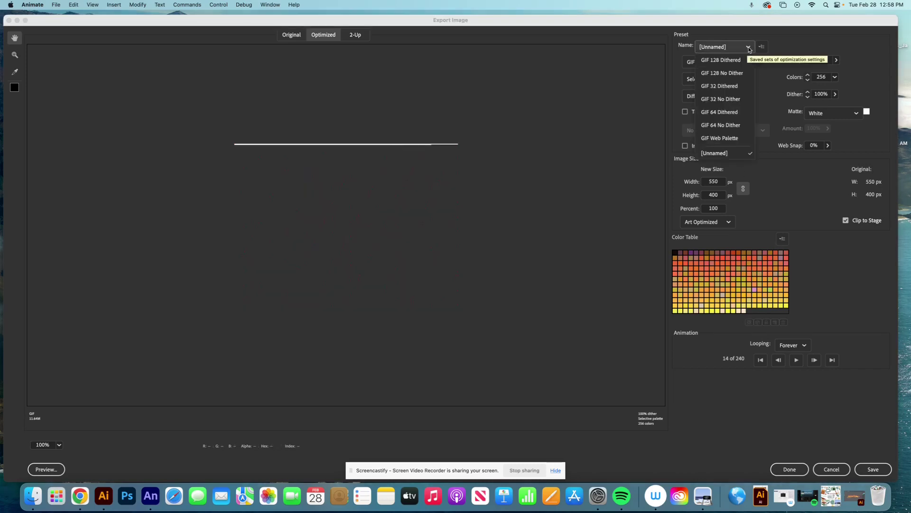
pyautogui.click(716, 153)
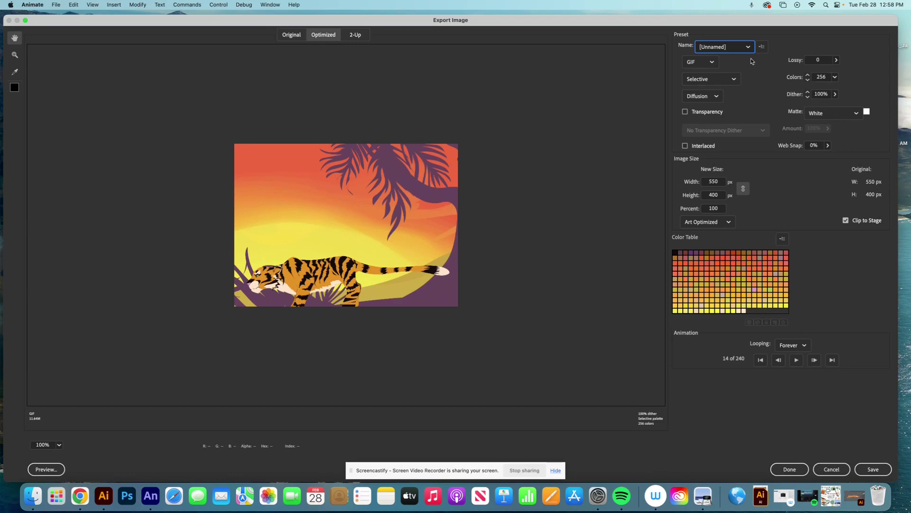
pyautogui.click(717, 97)
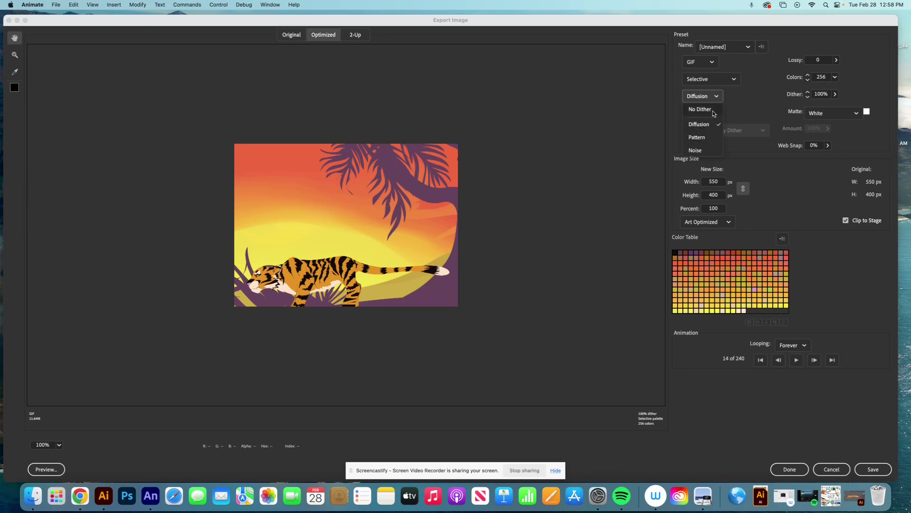
pyautogui.click(719, 99)
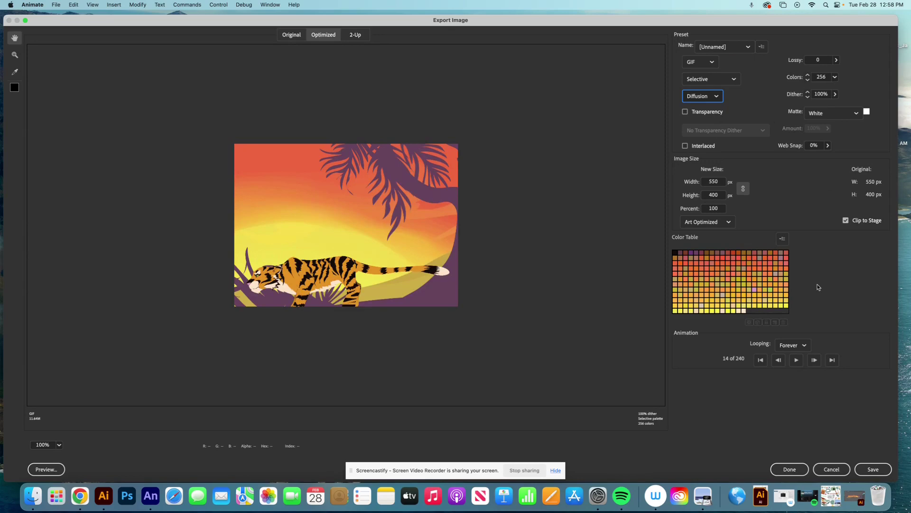
pyautogui.click(745, 311)
# Save the GIF to the Desktop as Simple_ followed by the surname, then move Animate aside.
pyautogui.click(867, 470)
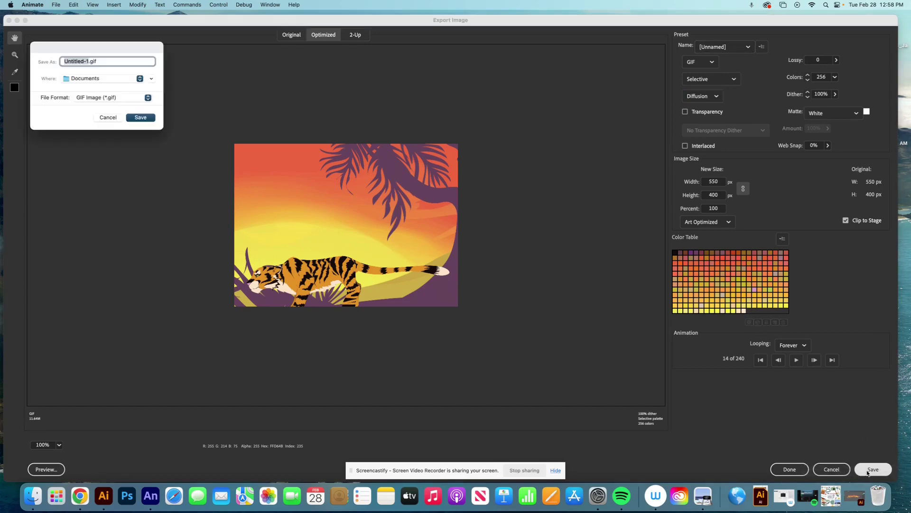
pyautogui.moveTo(96, 50); pyautogui.dragTo(391, 143)
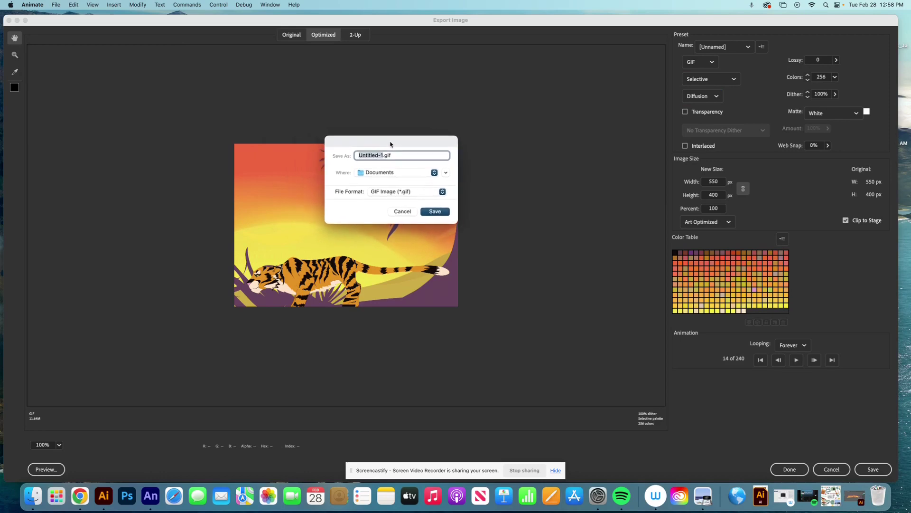
pyautogui.write('Simple_McKay')
pyautogui.click(433, 173)
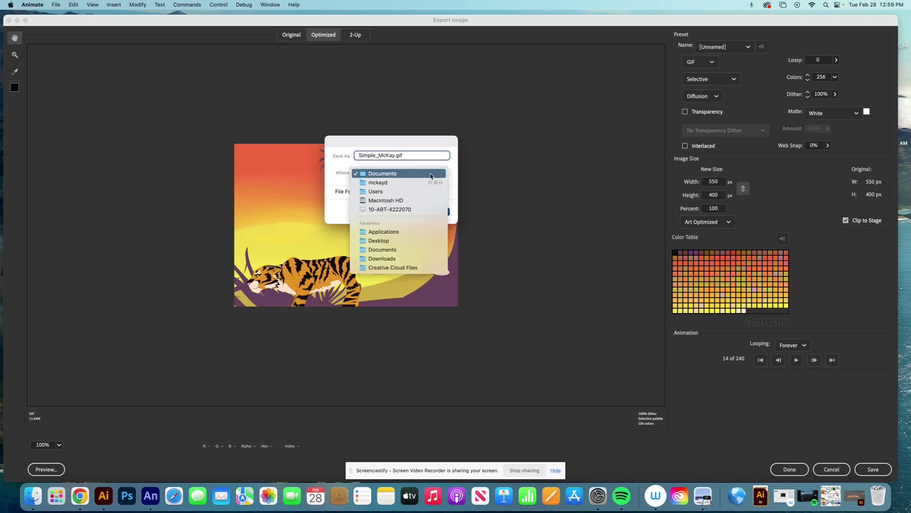
pyautogui.click(415, 239)
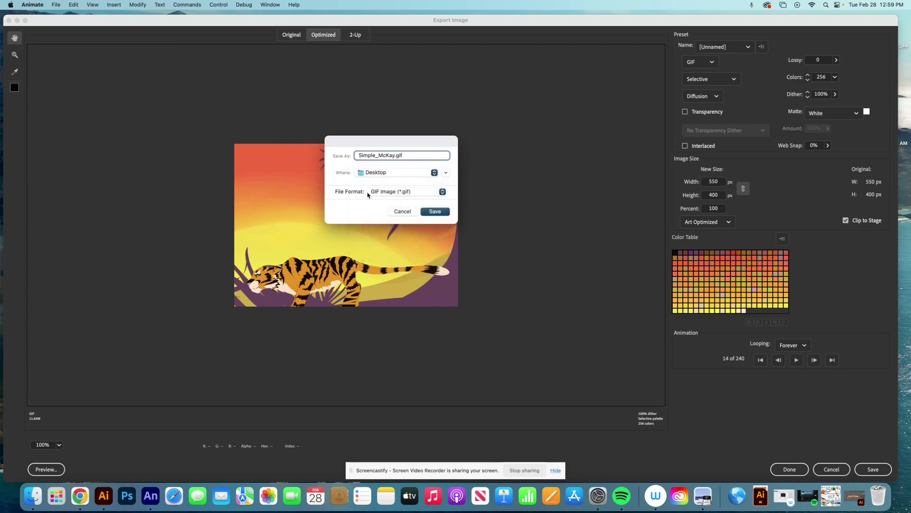
pyautogui.click(433, 211)
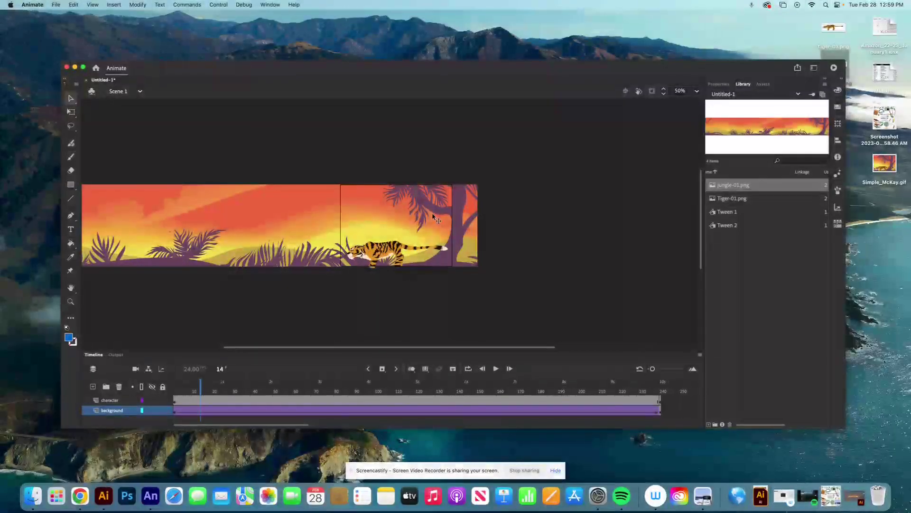
pyautogui.moveTo(596, 70); pyautogui.dragTo(545, 53)
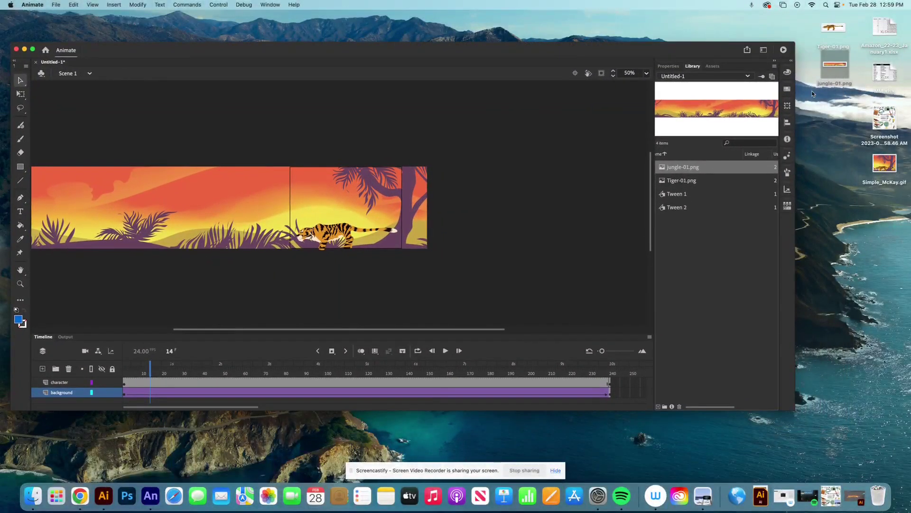
pyautogui.click(25, 50)
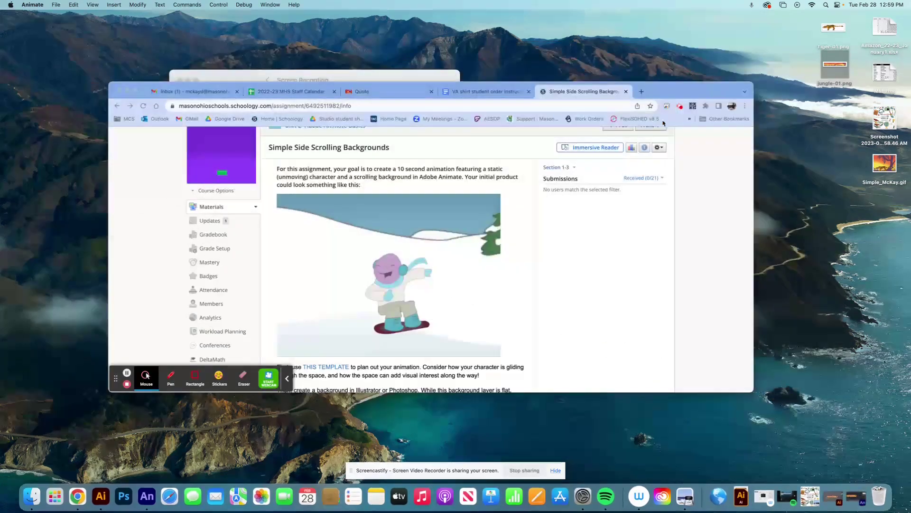
pyautogui.doubleClick(878, 166)
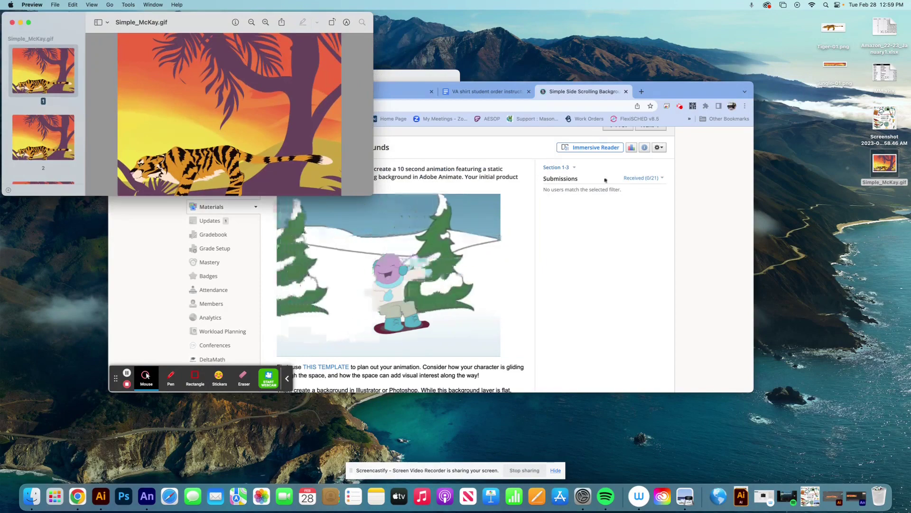
pyautogui.moveTo(369, 195); pyautogui.dragTo(572, 394)
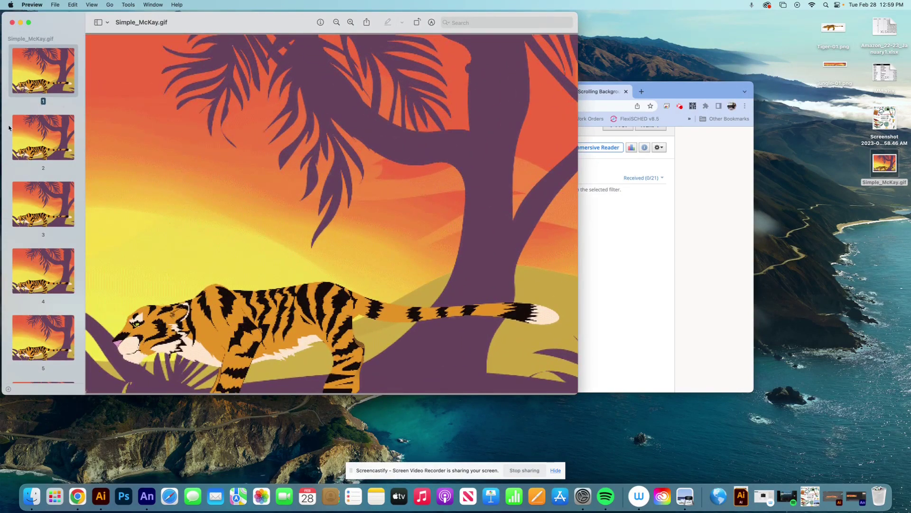
pyautogui.click(30, 133)
pyautogui.click(43, 214)
pyautogui.press('Down')
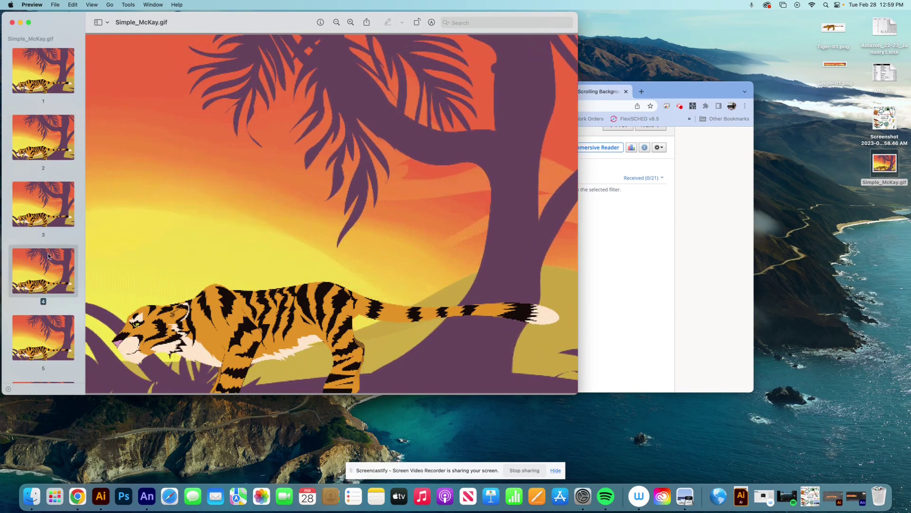
pyautogui.scroll(-3, 49, 257)
pyautogui.scroll(-20, 53, 224)
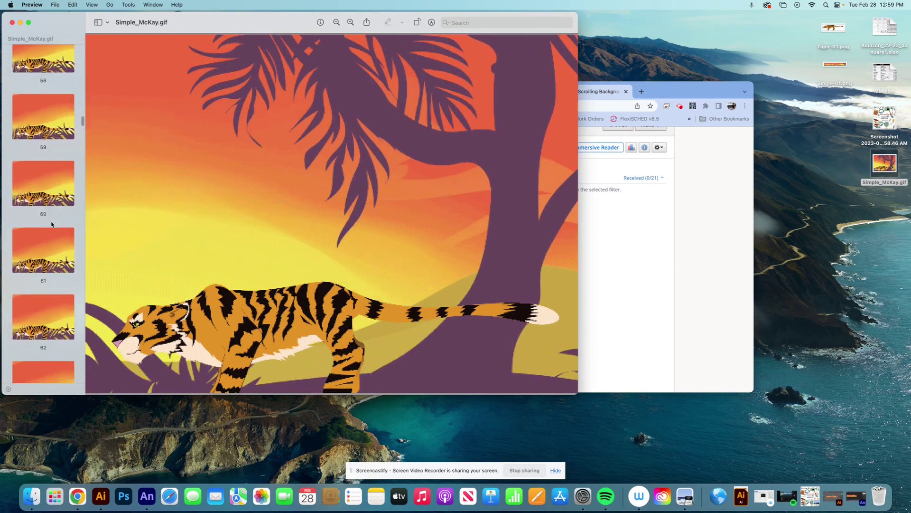
pyautogui.scroll(-20, 52, 224)
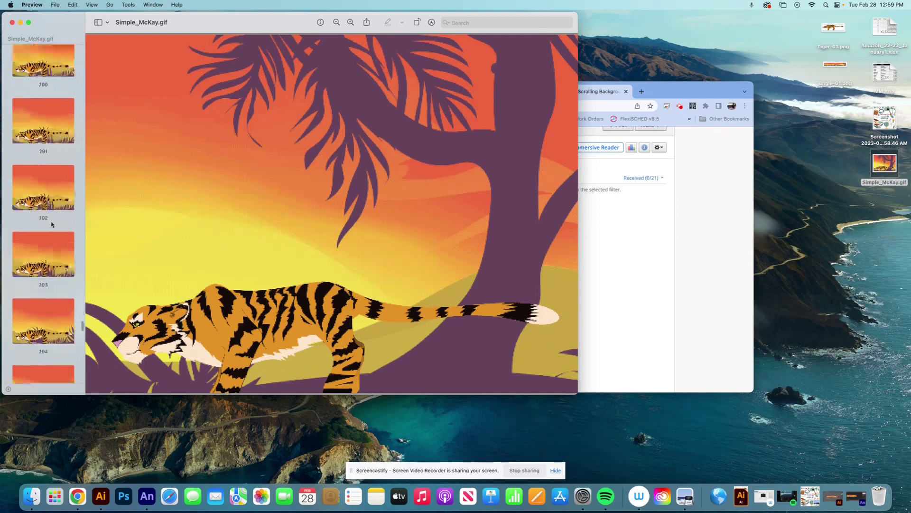
pyautogui.click(47, 349)
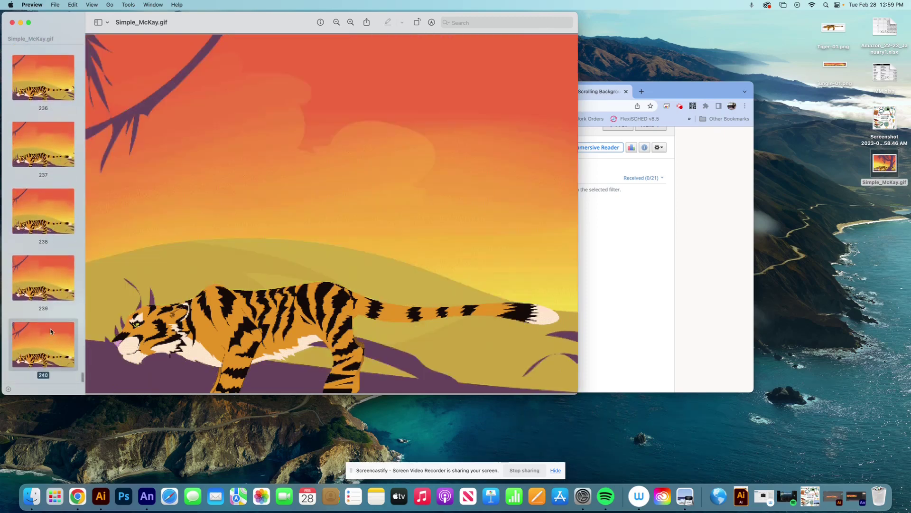
pyautogui.click(47, 280)
pyautogui.click(48, 208)
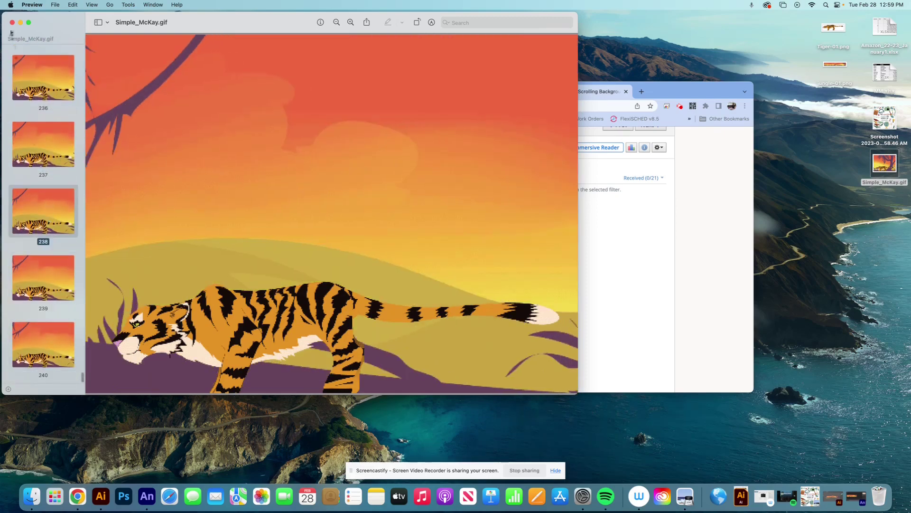
pyautogui.click(12, 22)
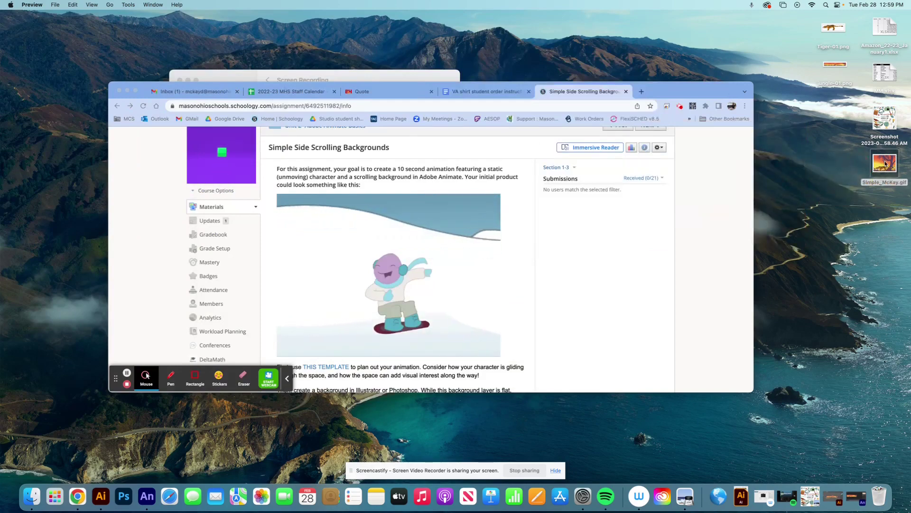
pyautogui.click(641, 91)
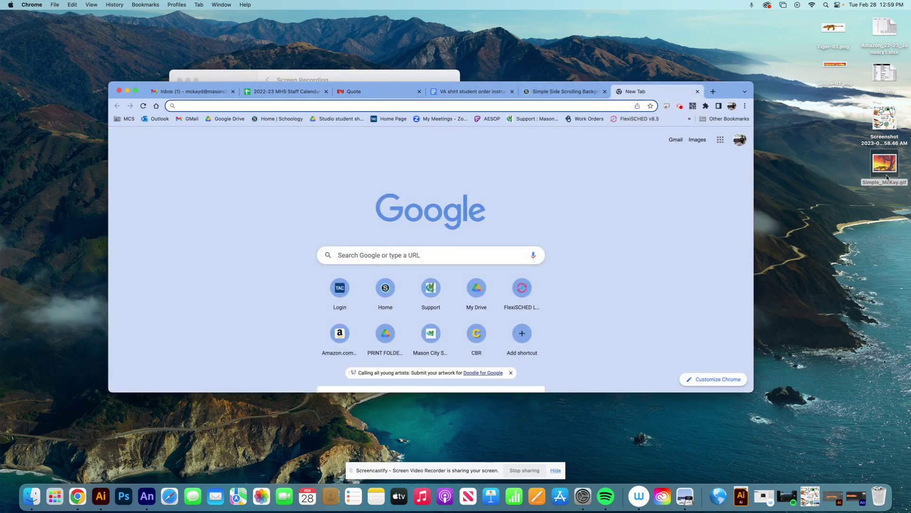
pyautogui.moveTo(889, 169); pyautogui.dragTo(629, 199)
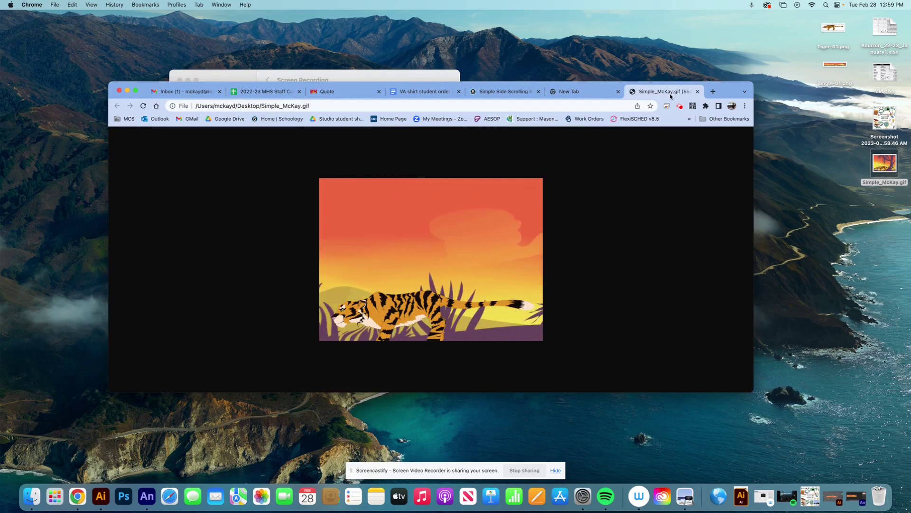
pyautogui.click(698, 92)
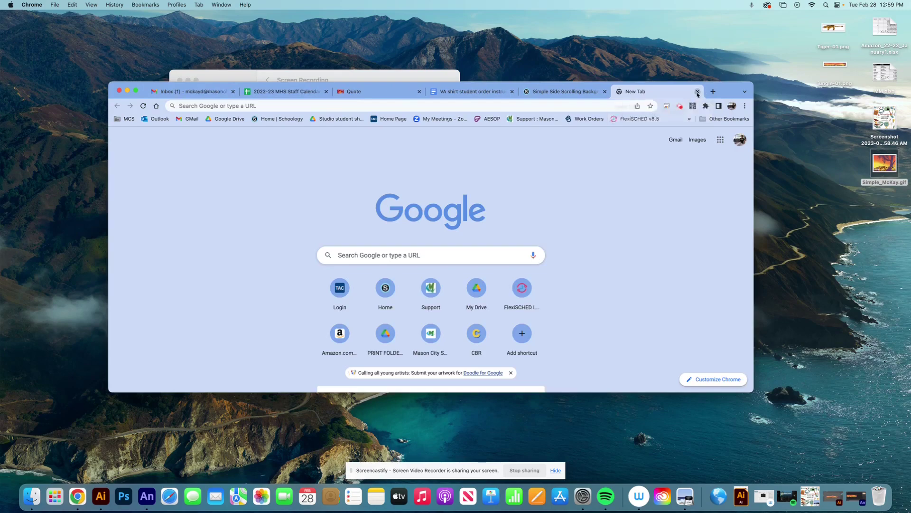
pyautogui.press('super+w')
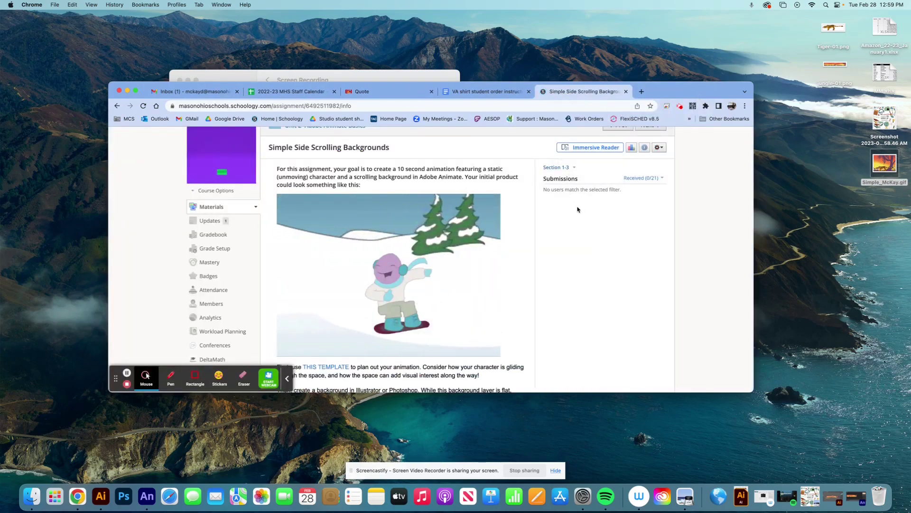